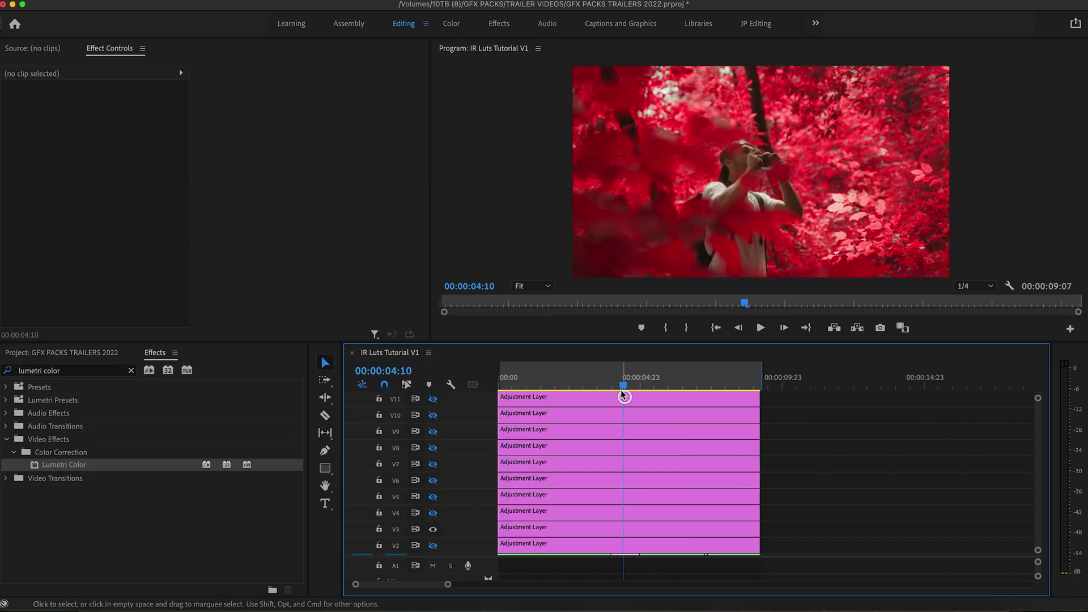
- Compare the V3–V7 infrared looks one at a time on the mountain and jungle clips
{"action": "left_click", "coordinate": [431, 529]}
{"action": "left_click", "coordinate": [551, 382]}
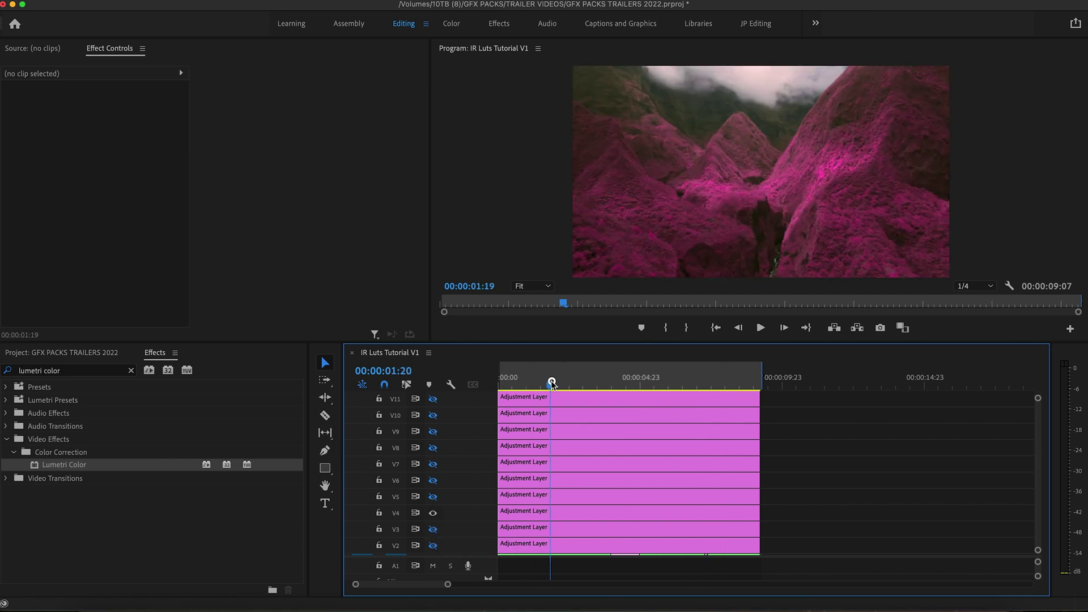
{"action": "left_click", "coordinate": [566, 382]}
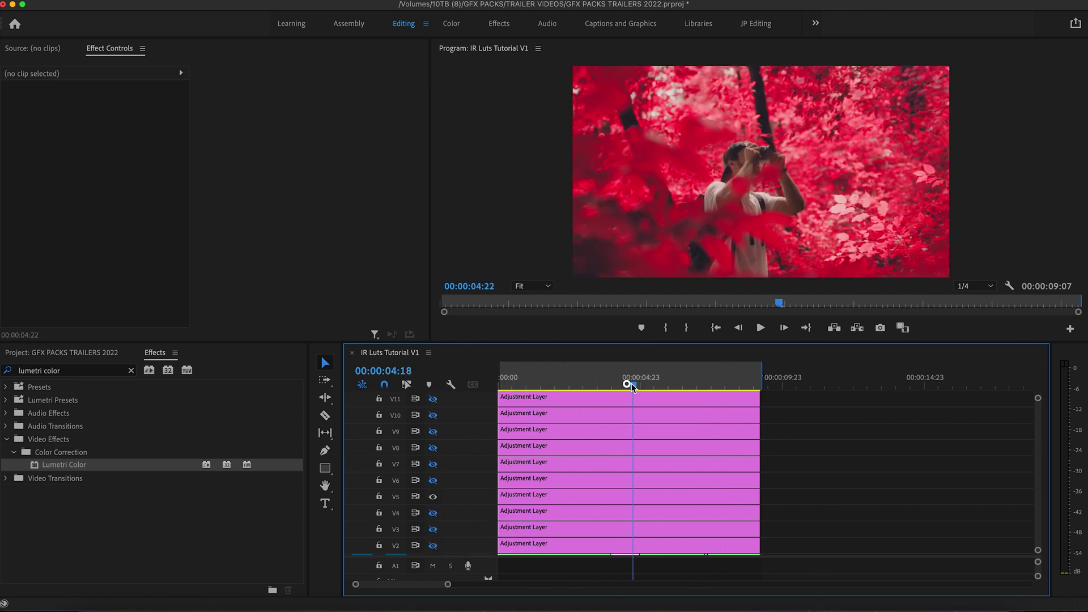
{"action": "left_click_drag", "start_coordinate": [631, 385], "coordinate": [677, 385]}
{"action": "left_click", "coordinate": [432, 479]}
{"action": "left_click", "coordinate": [432, 496]}
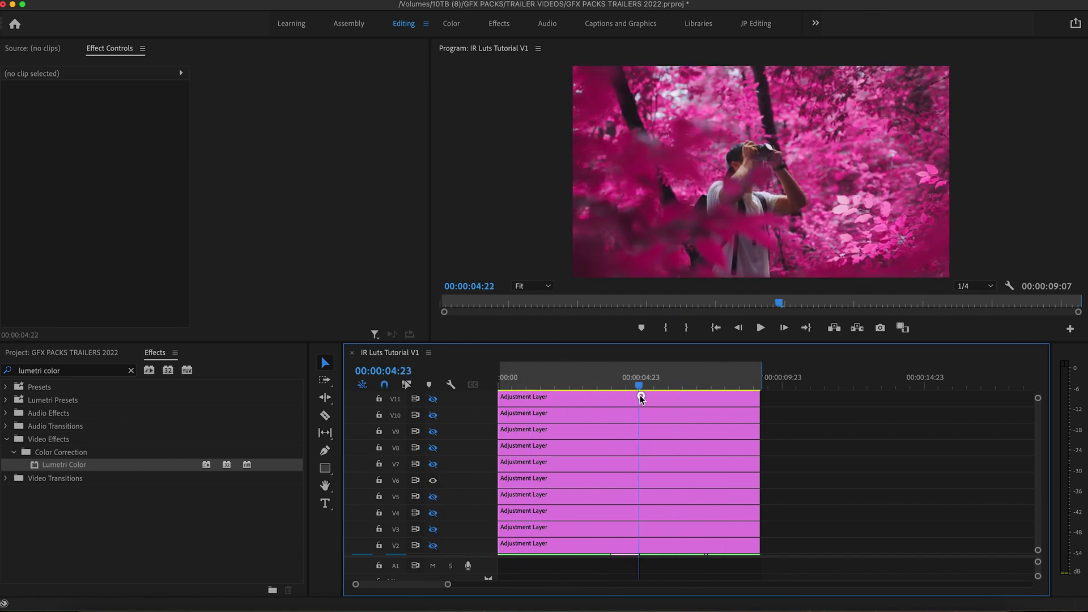
{"action": "left_click", "coordinate": [579, 382]}
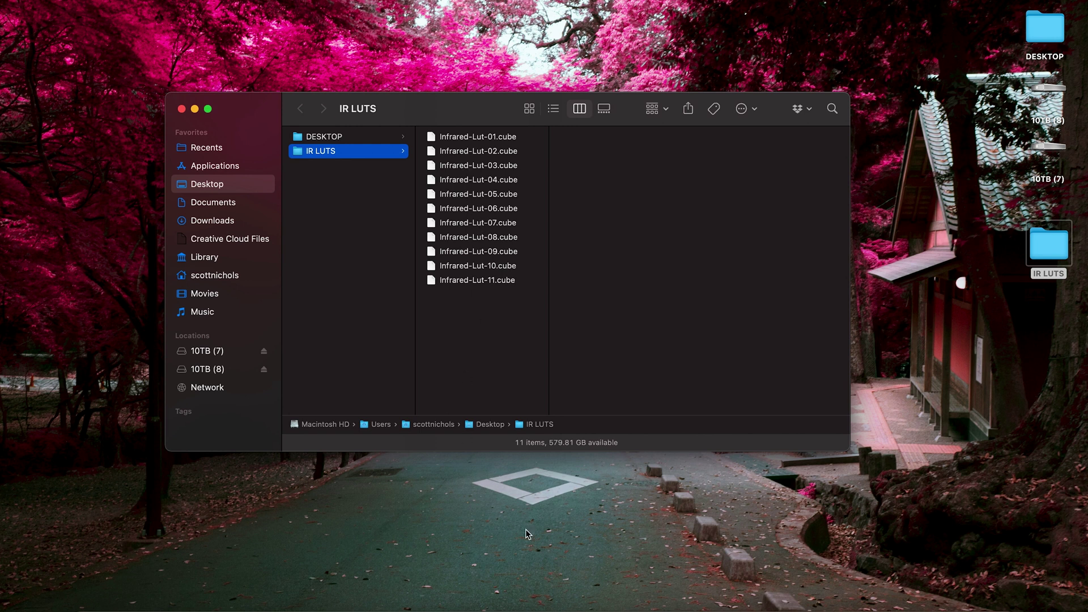
- Switch from the IR LUTS folder back to Premiere Pro
{"action": "key", "text": "super+Tab"}
{"action": "key", "text": "super+Tab"}
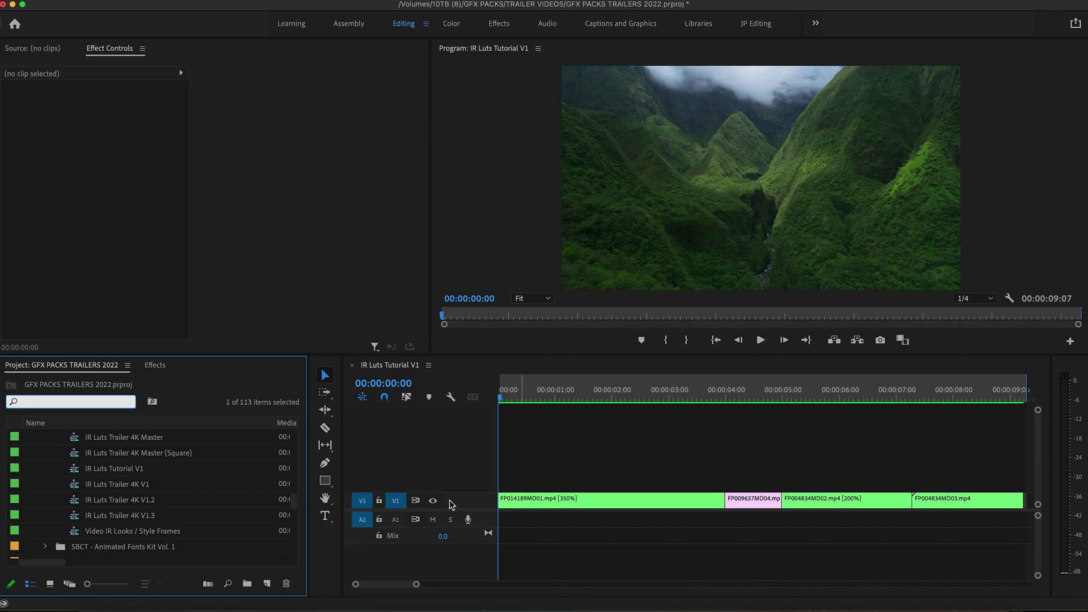
- Enlarge the timeline, scrub the ungraded mountain and jungle clips, and return to the start
{"action": "left_click_drag", "start_coordinate": [169, 355], "coordinate": [168, 342]}
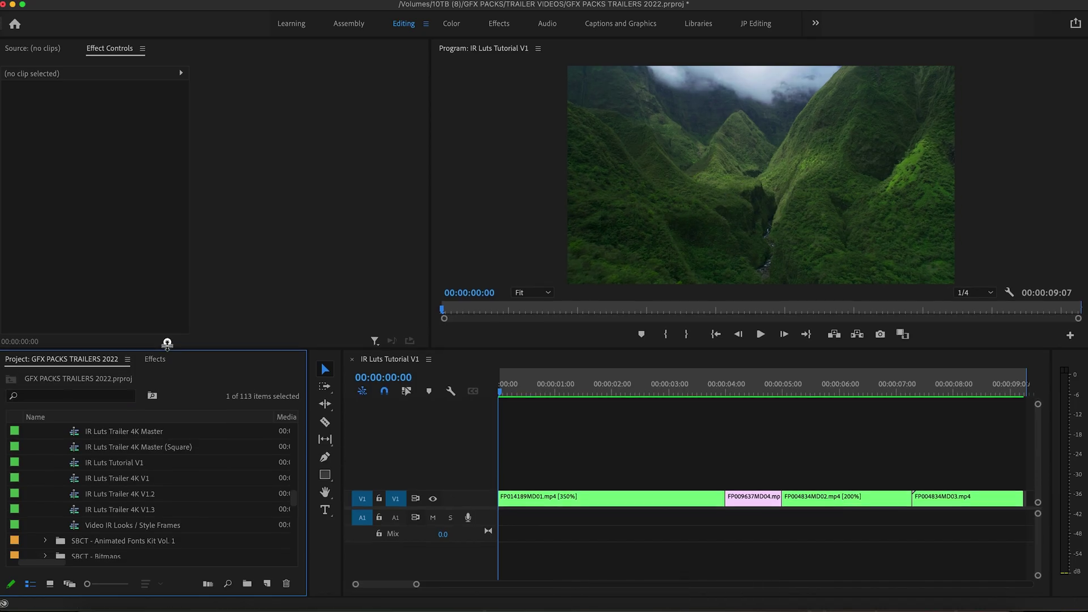
{"action": "mouse_move", "coordinate": [516, 376]}
{"action": "left_mouse_down"}
{"action": "mouse_move", "coordinate": [964, 381]}
{"action": "mouse_move", "coordinate": [587, 393]}
{"action": "mouse_move", "coordinate": [785, 396]}
{"action": "mouse_move", "coordinate": [599, 412]}
{"action": "mouse_move", "coordinate": [500, 400]}
{"action": "mouse_move", "coordinate": [532, 400]}
{"action": "mouse_move", "coordinate": [532, 383]}
{"action": "mouse_move", "coordinate": [678, 385]}
{"action": "left_mouse_up"}
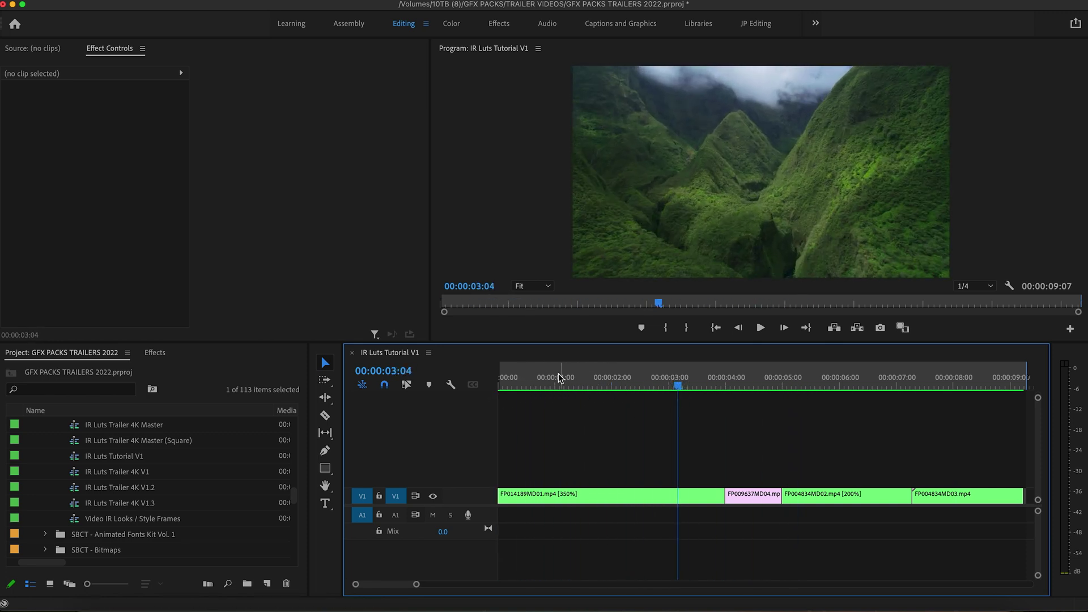
{"action": "mouse_move", "coordinate": [560, 378]}
{"action": "left_mouse_down"}
{"action": "mouse_move", "coordinate": [517, 379]}
{"action": "mouse_move", "coordinate": [962, 389]}
{"action": "left_mouse_up"}
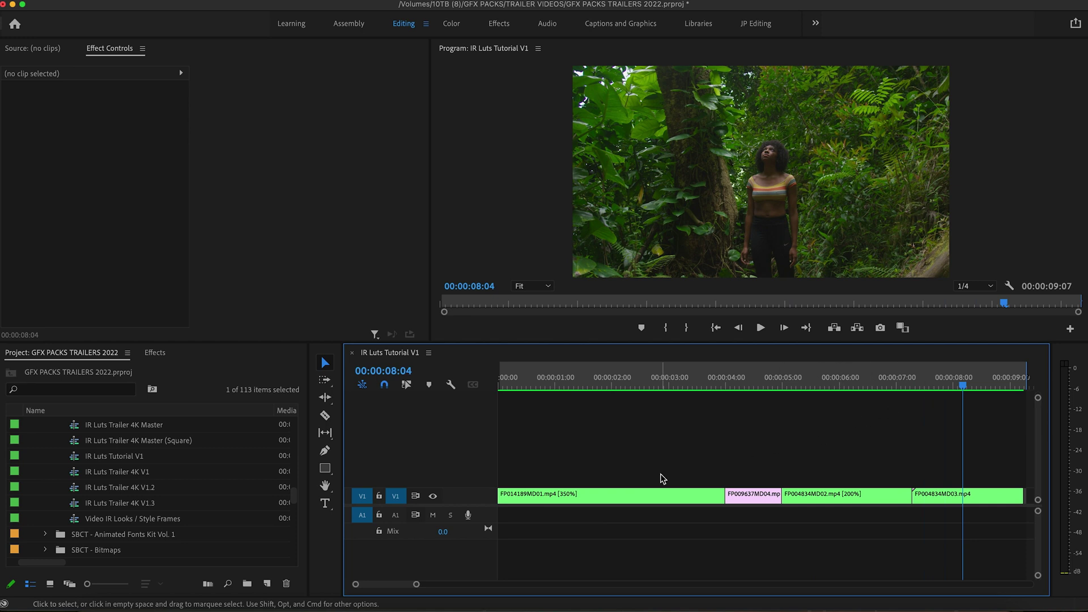
{"action": "key", "text": "Home"}
- Create a new adjustment layer in the project with its default settings
{"action": "left_click", "coordinate": [266, 583]}
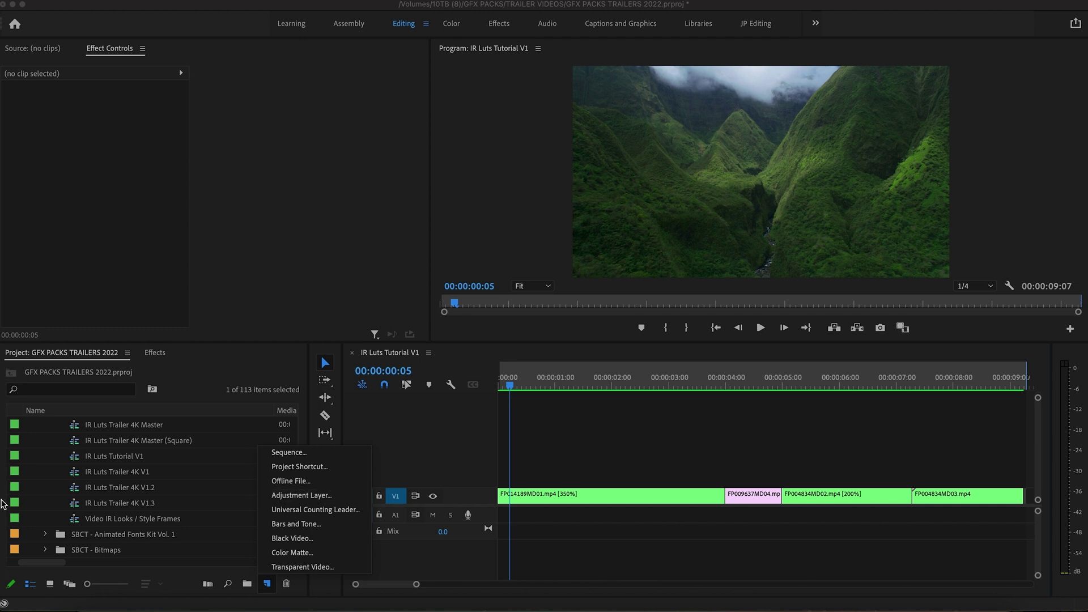
{"action": "left_click", "coordinate": [311, 496]}
{"action": "key", "text": "Return"}
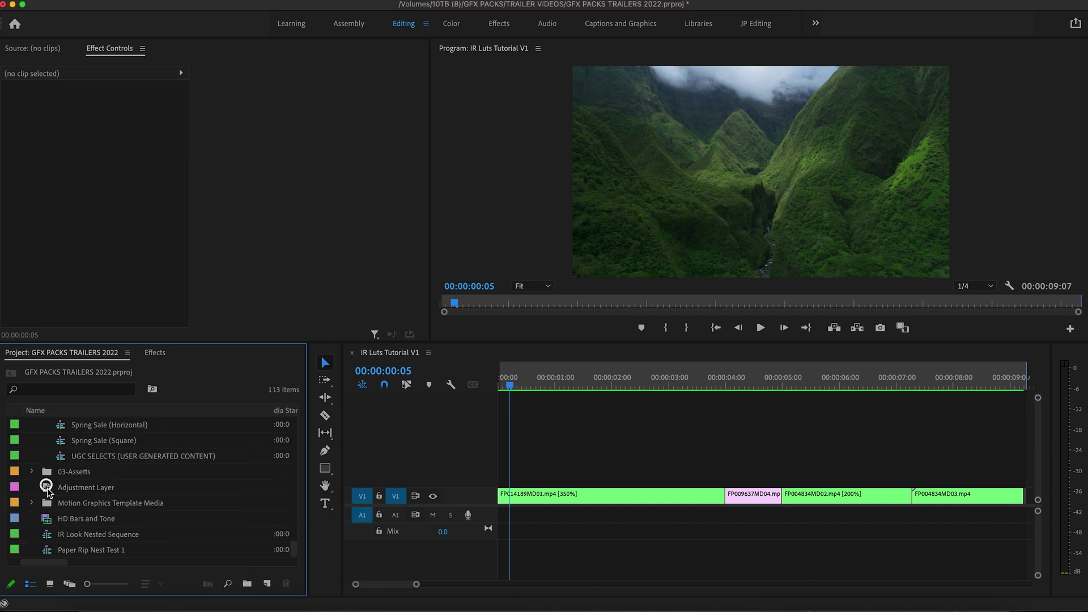
- Place the adjustment layer on V2 and trim its end to match the clips
{"action": "left_click_drag", "start_coordinate": [47, 490], "coordinate": [627, 483]}
{"action": "left_click_drag", "start_coordinate": [490, 481], "coordinate": [490, 481]}
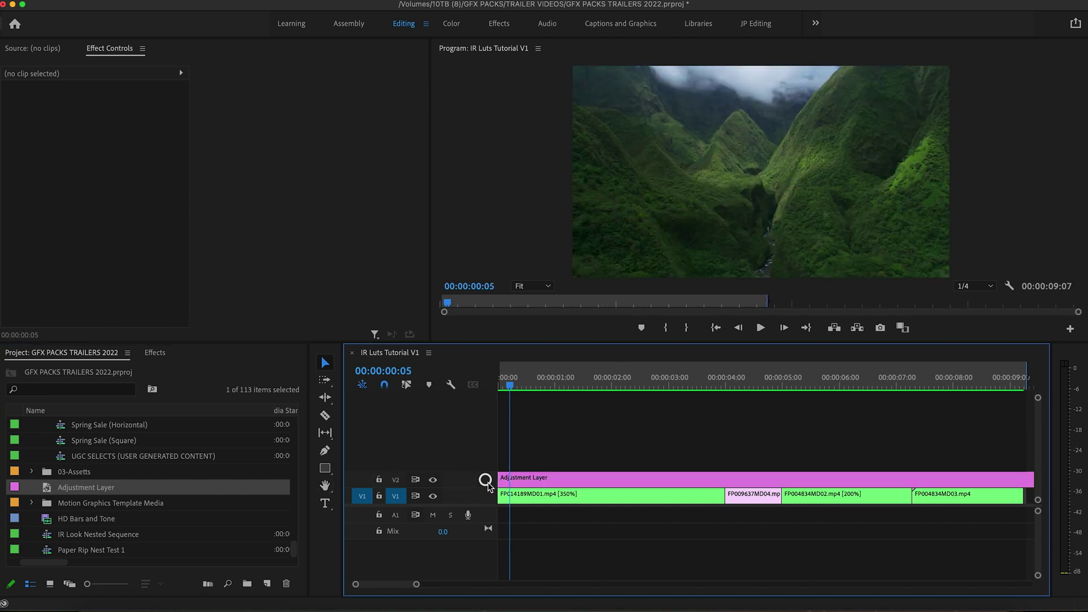
{"action": "key", "text": "c"}
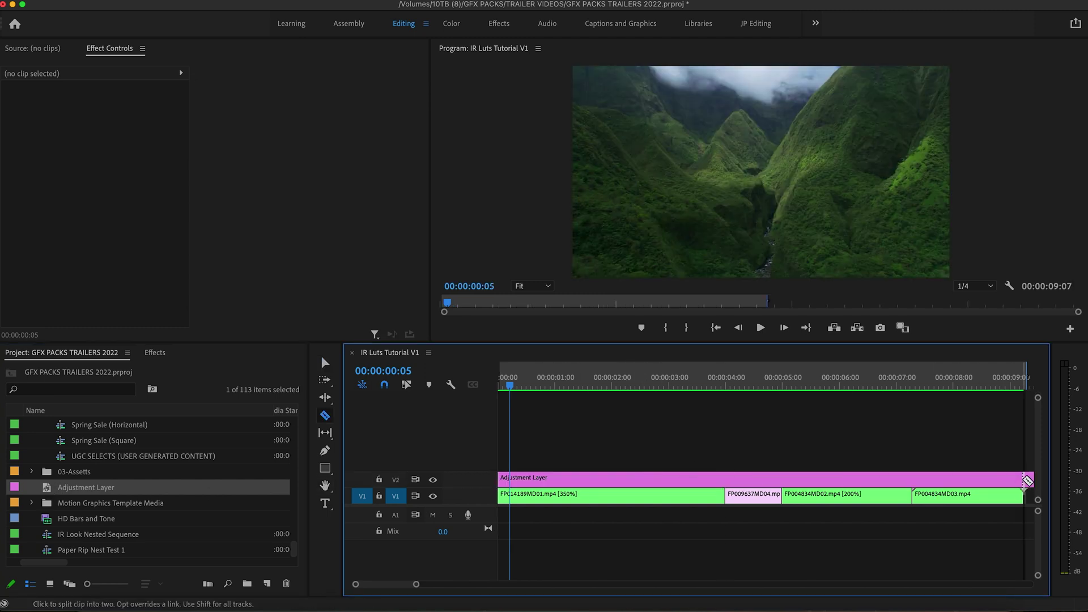
{"action": "key", "text": "v"}
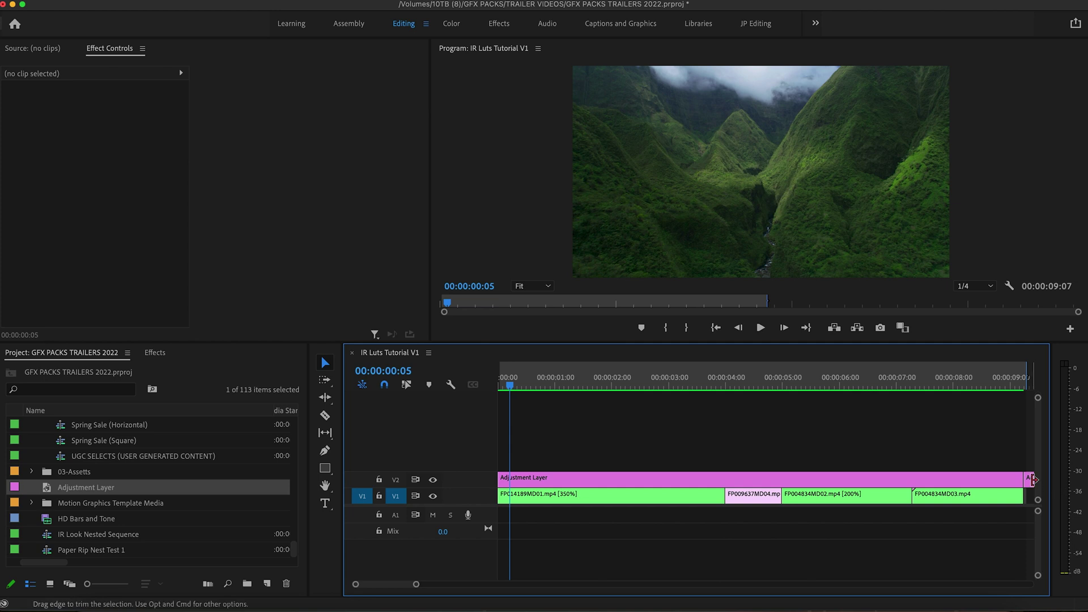
{"action": "left_click_drag", "start_coordinate": [1030, 480], "coordinate": [867, 479]}
{"action": "left_click_drag", "start_coordinate": [534, 379], "coordinate": [497, 386]}
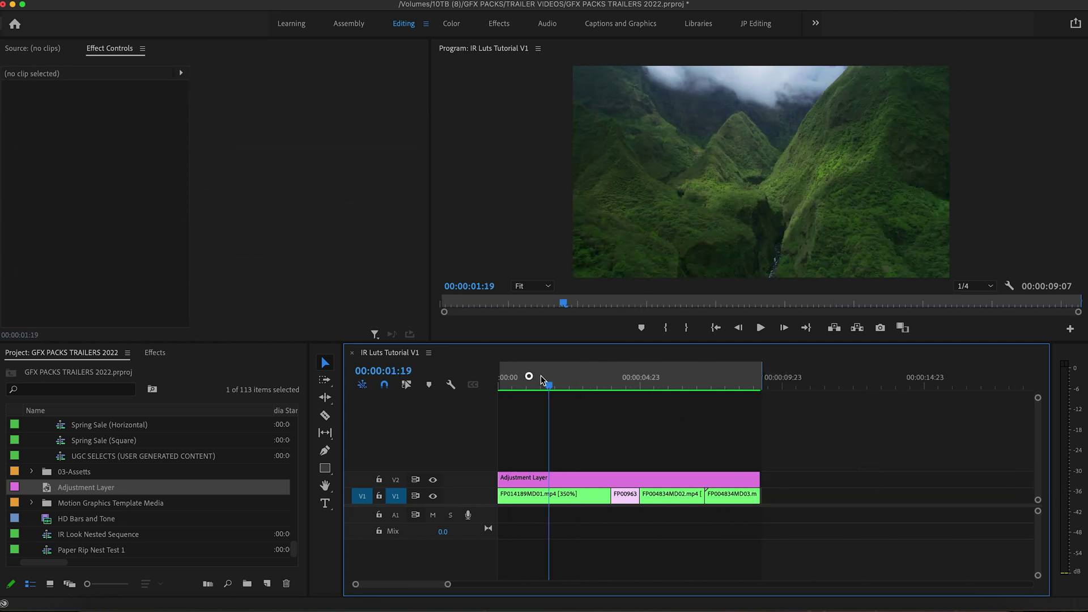
- Apply the Lumetri Color effect to the adjustment layer
{"action": "left_click", "coordinate": [528, 482]}
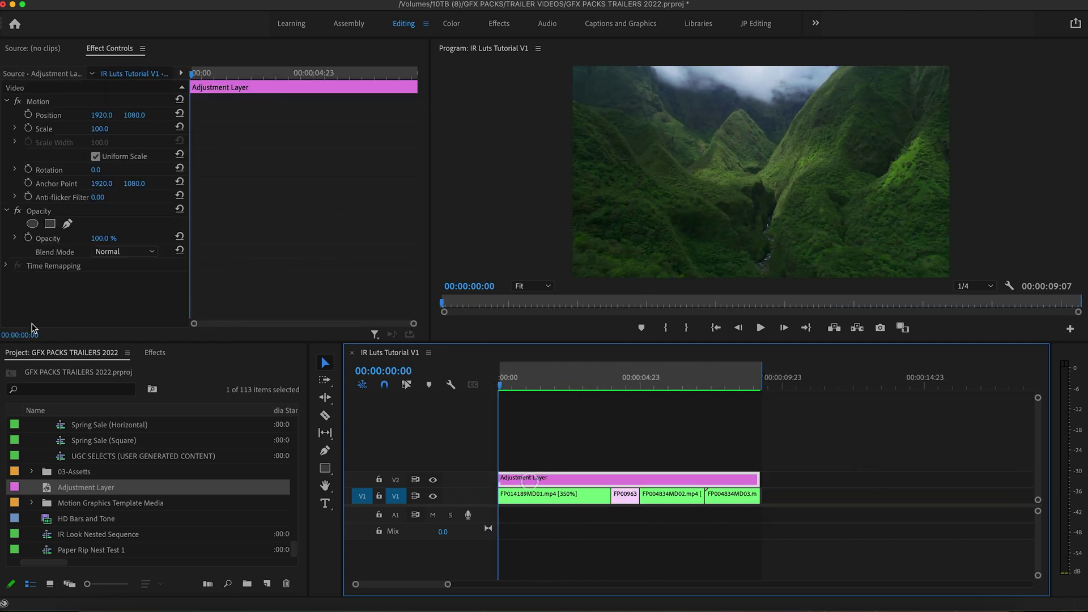
{"action": "left_click", "coordinate": [150, 353]}
{"action": "left_click", "coordinate": [98, 372]}
{"action": "type", "text": "lu"}
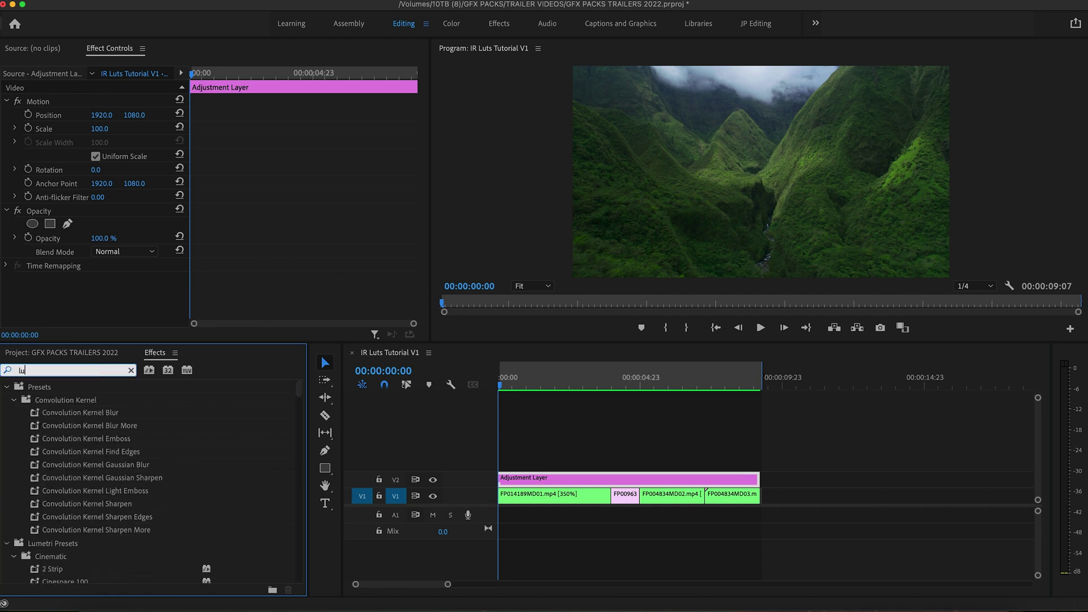
{"action": "type", "text": "metri color"}
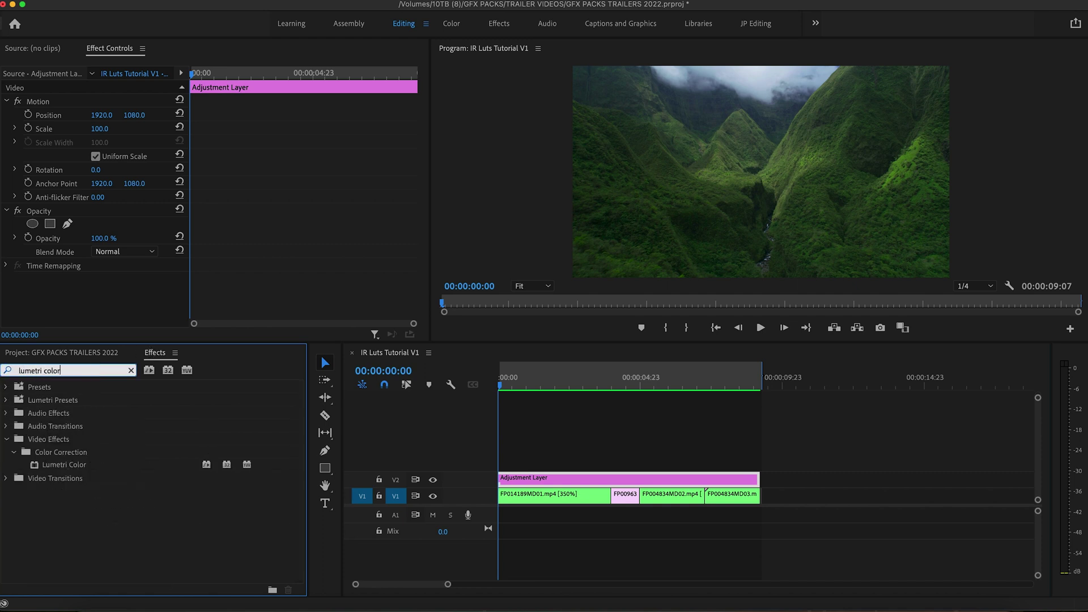
{"action": "left_click_drag", "start_coordinate": [34, 469], "coordinate": [541, 479]}
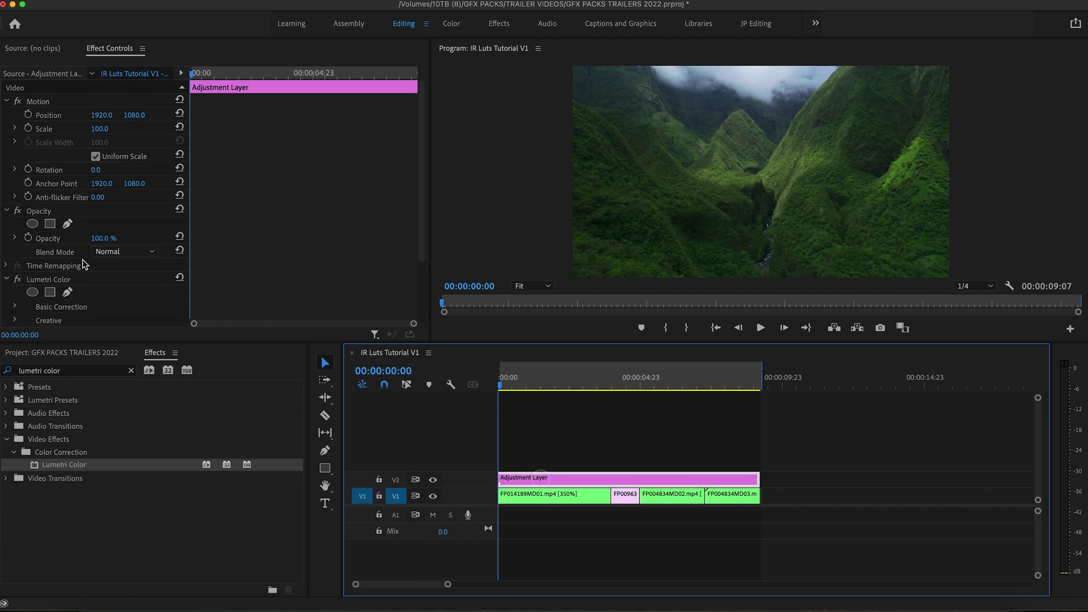
{"action": "scroll", "coordinate": [26, 236], "scroll_direction": "down", "scroll_amount": 3}
- Set the Lumetri Creative look to Desktop/IR LUTS/Infrared-Lut-01.cube
{"action": "left_click", "coordinate": [8, 127]}
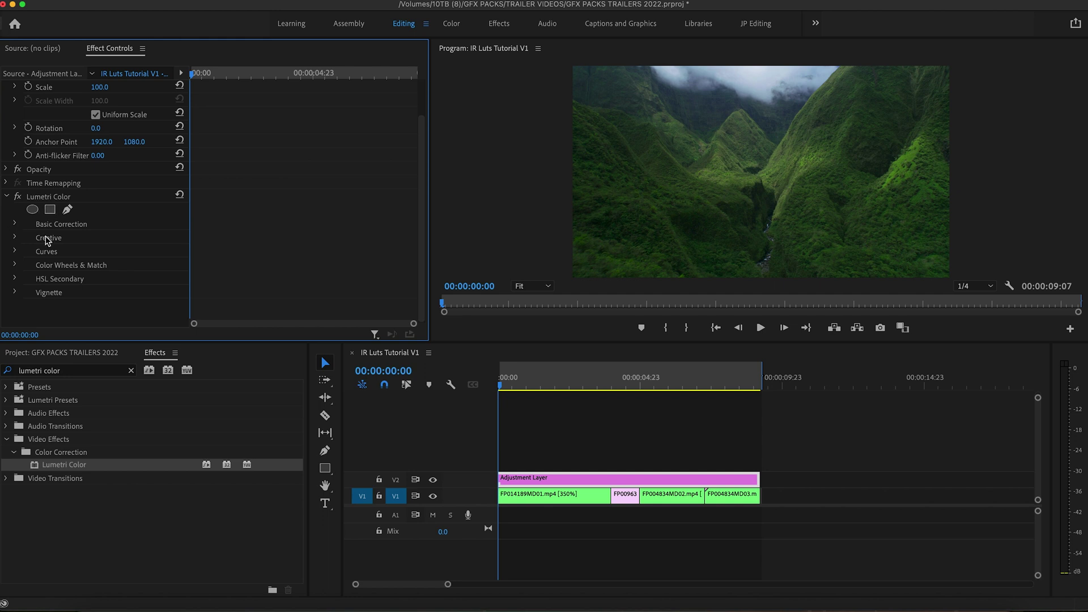
{"action": "left_click", "coordinate": [13, 238]}
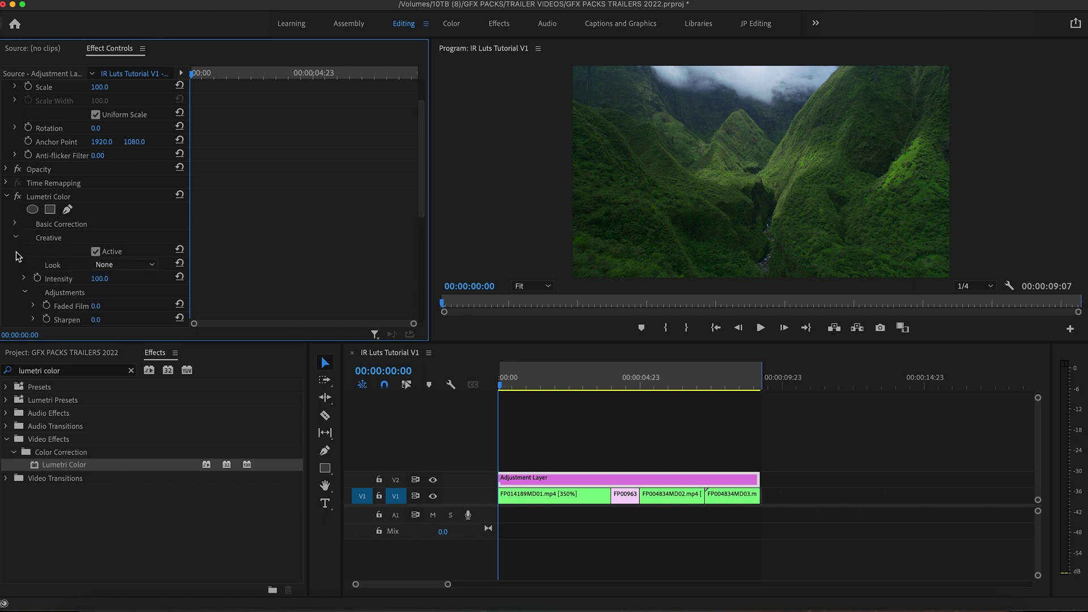
{"action": "scroll", "coordinate": [15, 255], "scroll_direction": "down", "scroll_amount": 1}
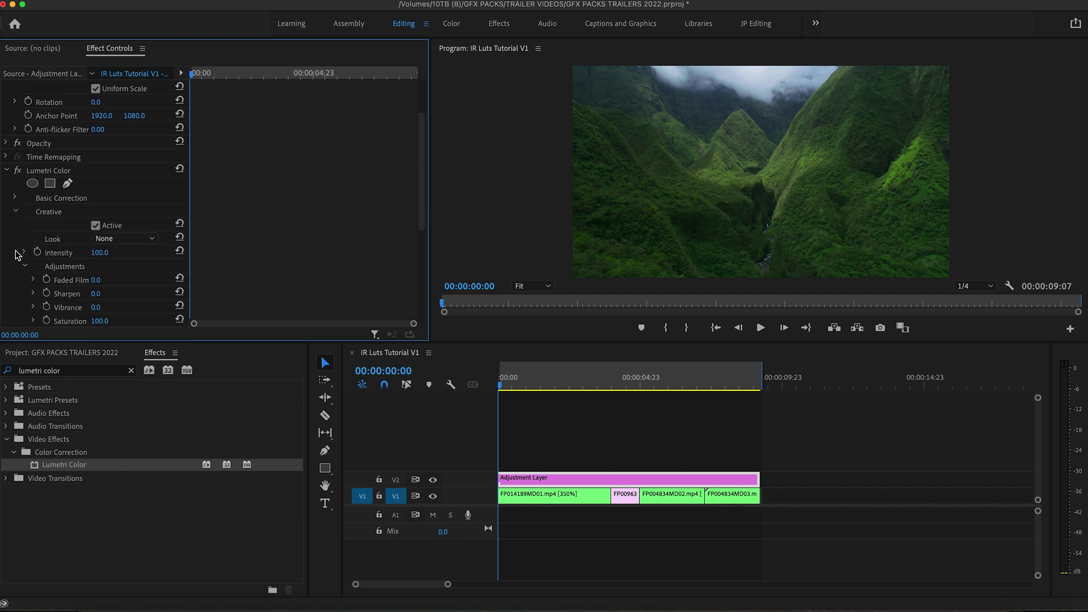
{"action": "left_click", "coordinate": [113, 242]}
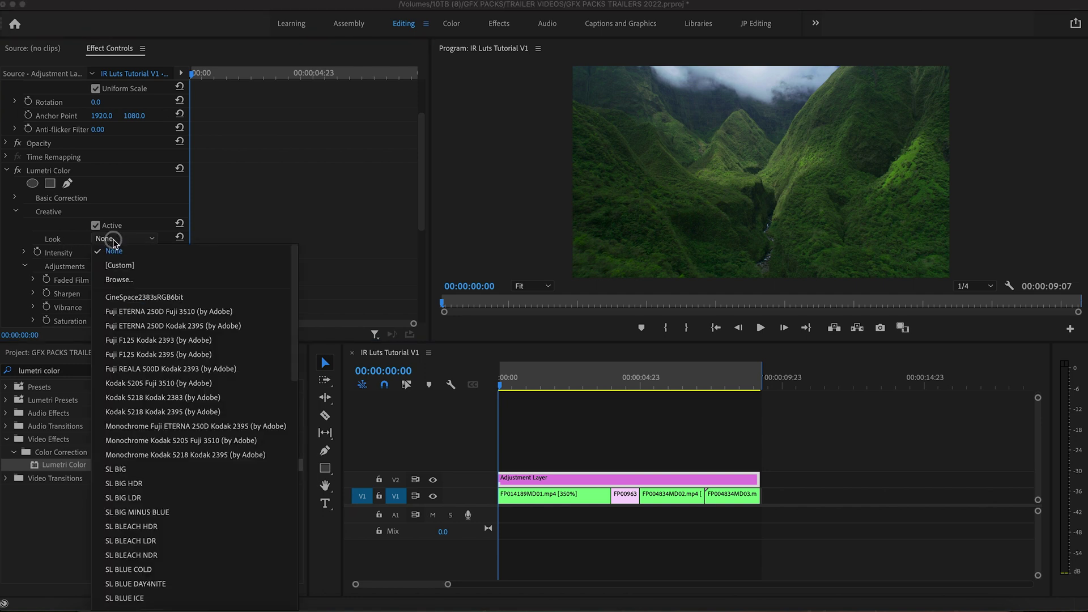
{"action": "left_click", "coordinate": [119, 280]}
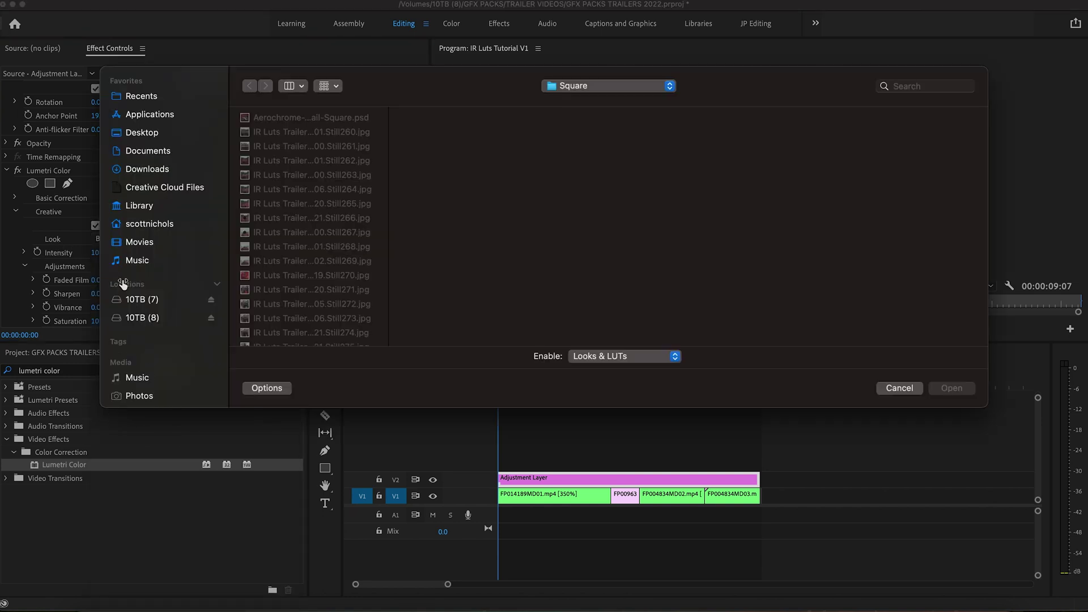
{"action": "left_click", "coordinate": [142, 134]}
{"action": "left_click", "coordinate": [269, 131]}
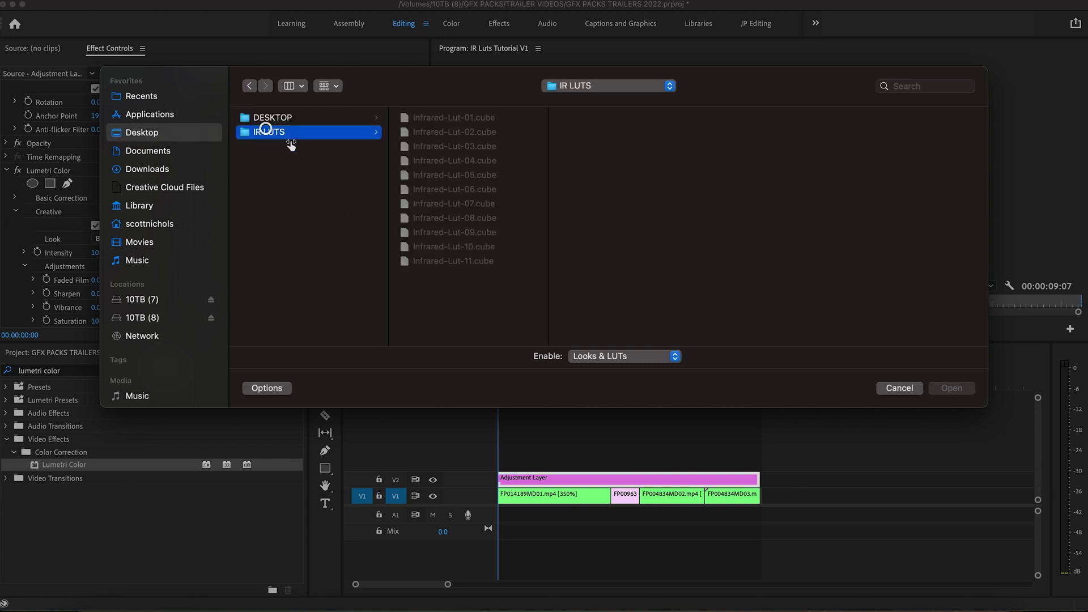
{"action": "double_click", "coordinate": [433, 121]}
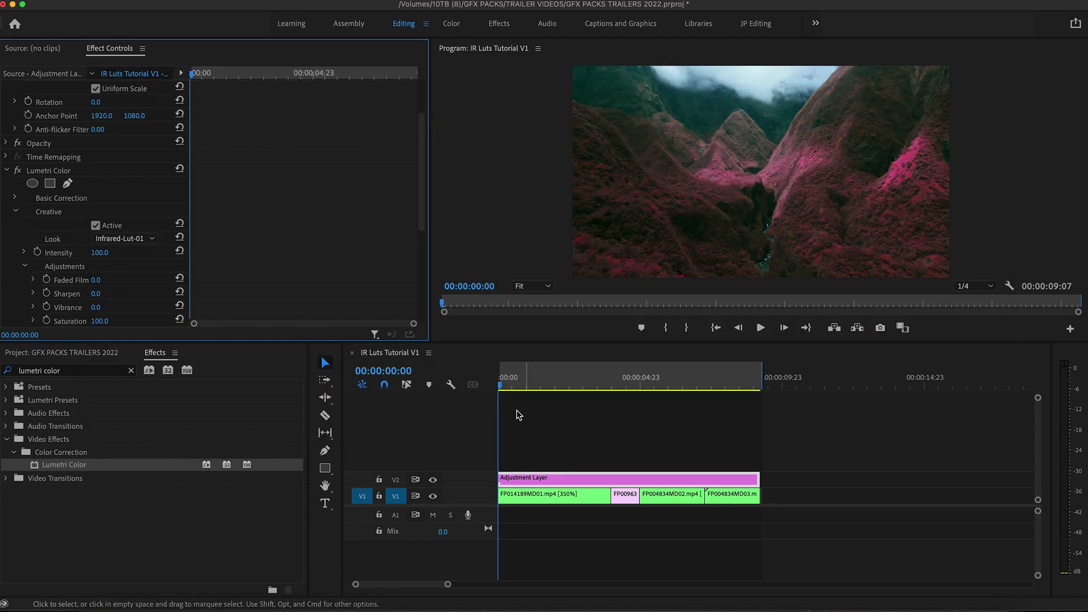
{"action": "mouse_move", "coordinate": [533, 384]}
{"action": "left_mouse_down"}
{"action": "mouse_move", "coordinate": [607, 388]}
{"action": "mouse_move", "coordinate": [502, 393]}
{"action": "mouse_move", "coordinate": [740, 386]}
{"action": "mouse_move", "coordinate": [517, 387]}
{"action": "left_mouse_up"}
{"action": "left_click", "coordinate": [546, 456]}
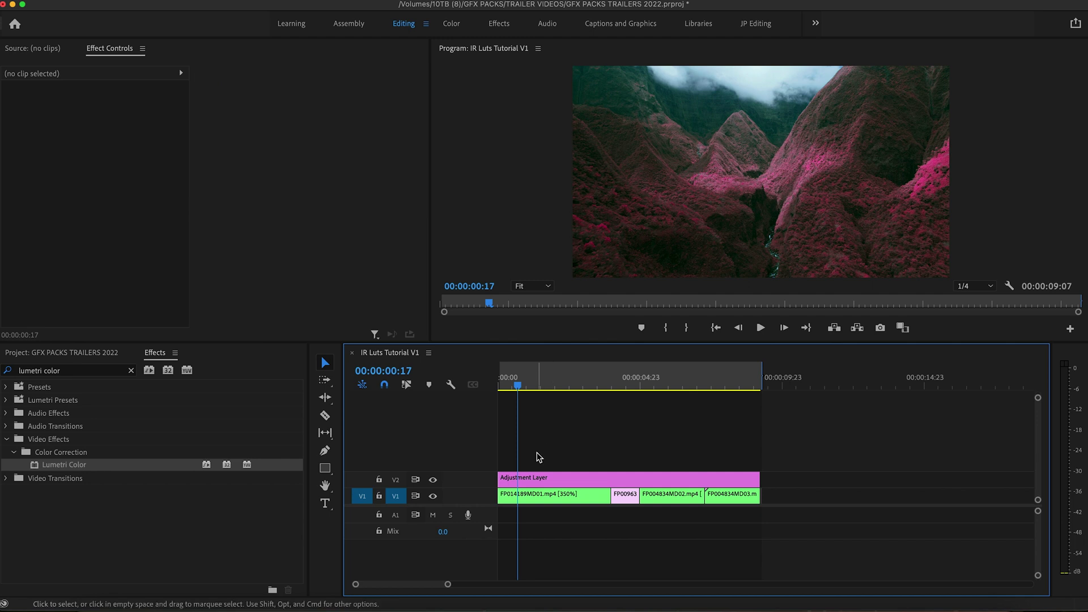
{"action": "left_click", "coordinate": [539, 480]}
- Duplicate the adjustment layer onto new tracks up to V12, hiding the upper tracks
{"action": "left_click_drag", "start_coordinate": [538, 479], "coordinate": [531, 428]}
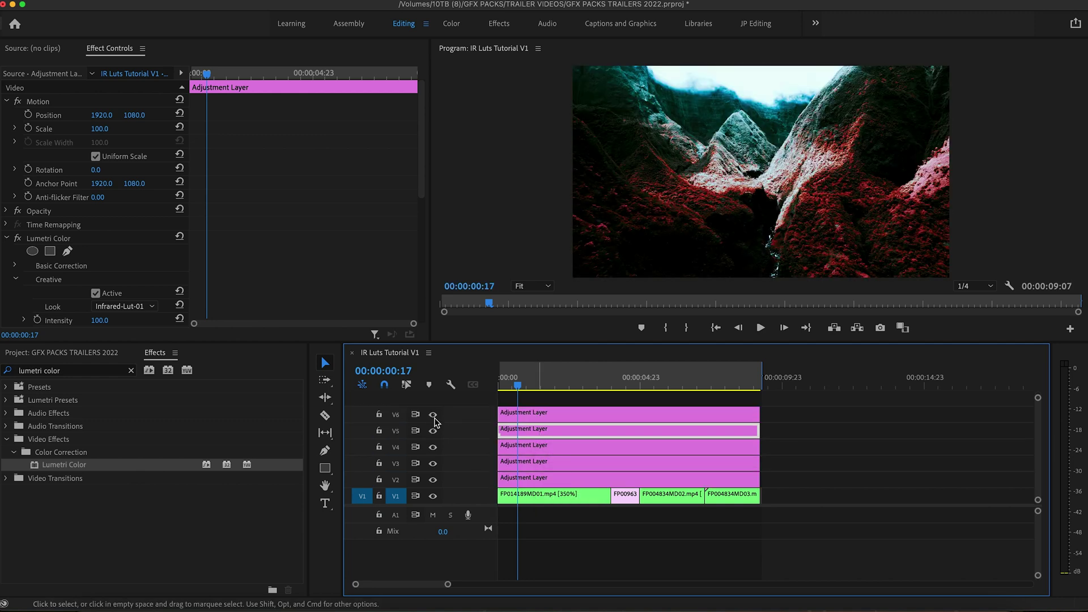
{"action": "left_click", "coordinate": [433, 414]}
{"action": "left_click", "coordinate": [432, 446]}
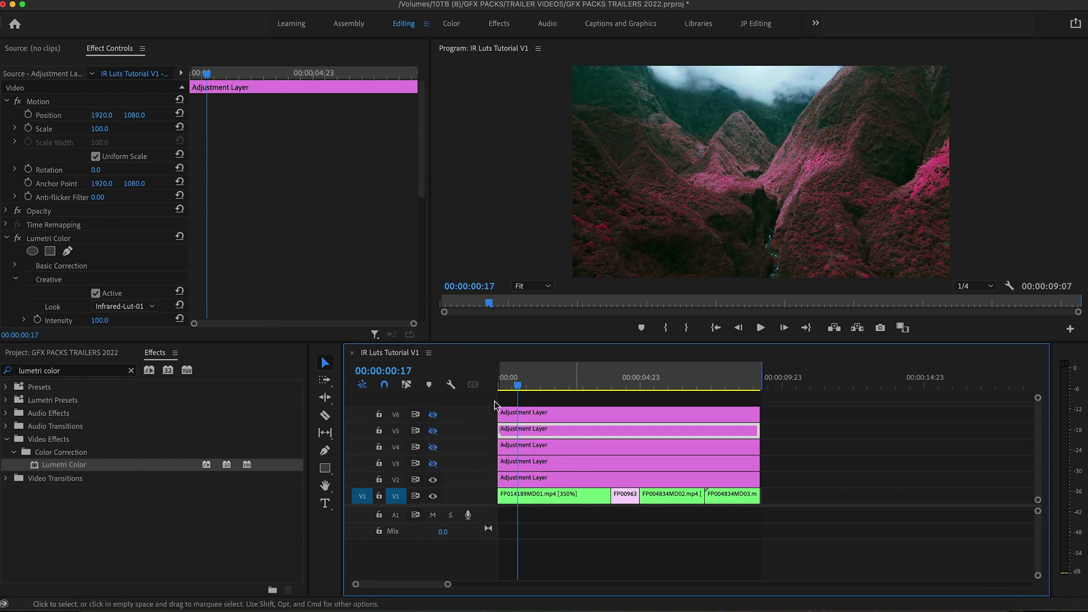
{"action": "left_click_drag", "start_coordinate": [542, 413], "coordinate": [535, 396]}
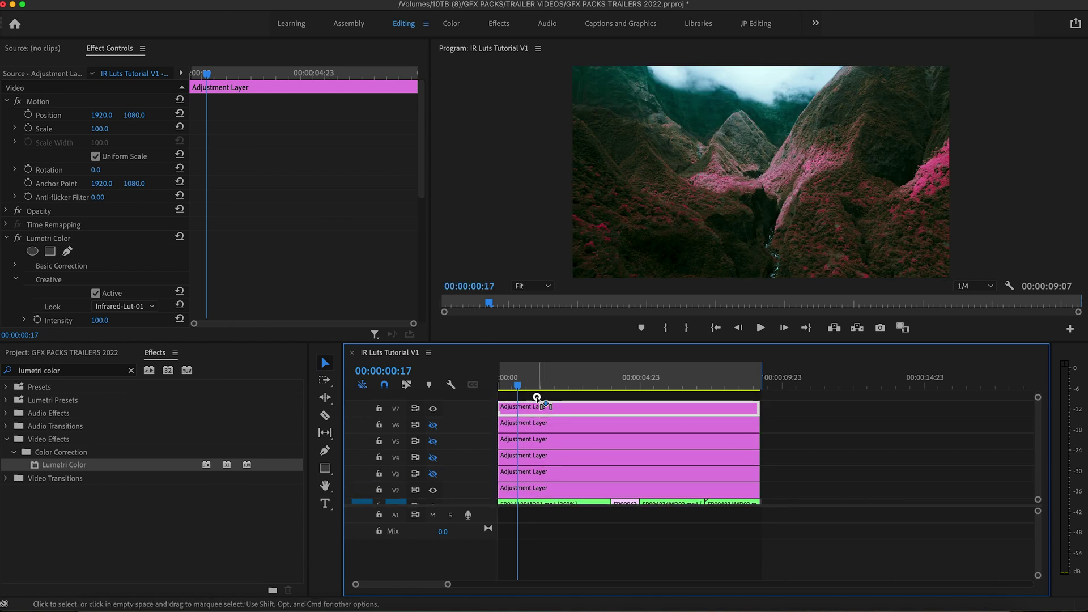
{"action": "left_click", "coordinate": [432, 408]}
{"action": "left_click_drag", "start_coordinate": [549, 414], "coordinate": [534, 398]}
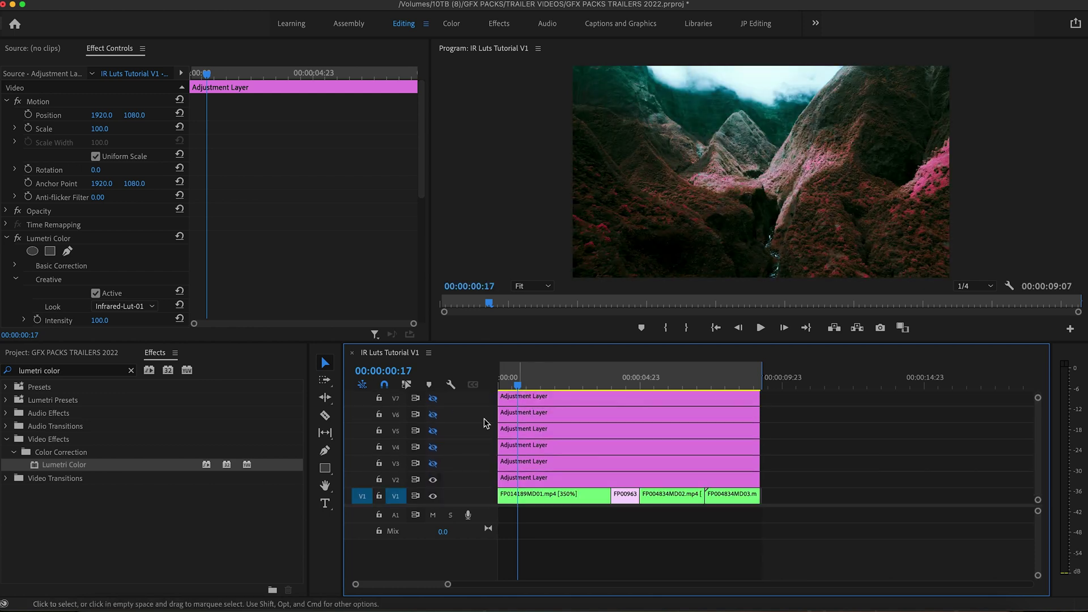
{"action": "left_click_drag", "start_coordinate": [495, 503], "coordinate": [493, 557]}
{"action": "left_click_drag", "start_coordinate": [539, 418], "coordinate": [540, 395]}
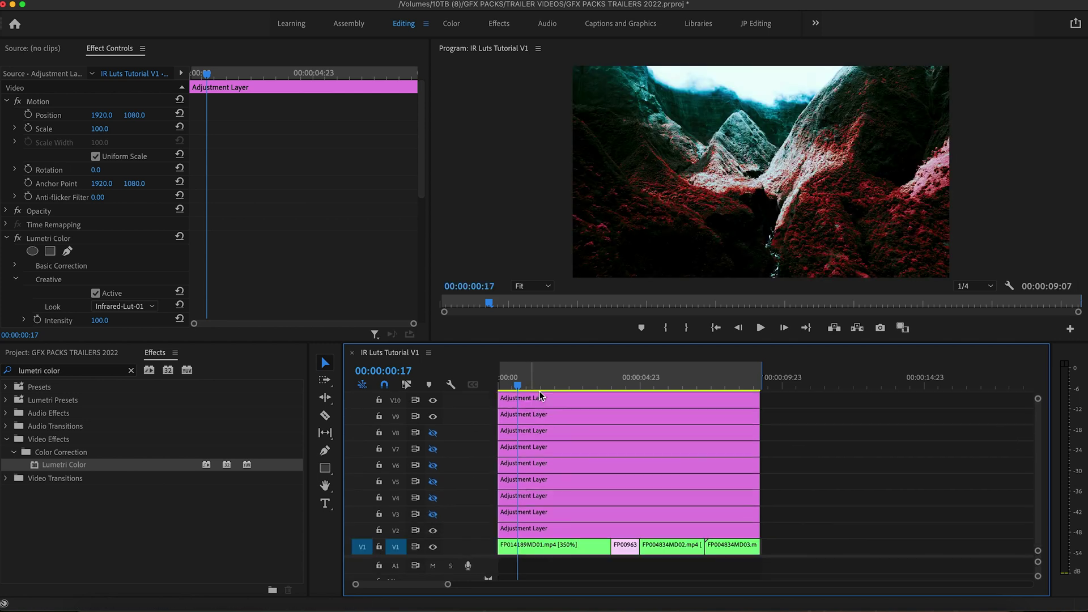
{"action": "left_click", "coordinate": [432, 417]}
{"action": "left_click", "coordinate": [433, 399]}
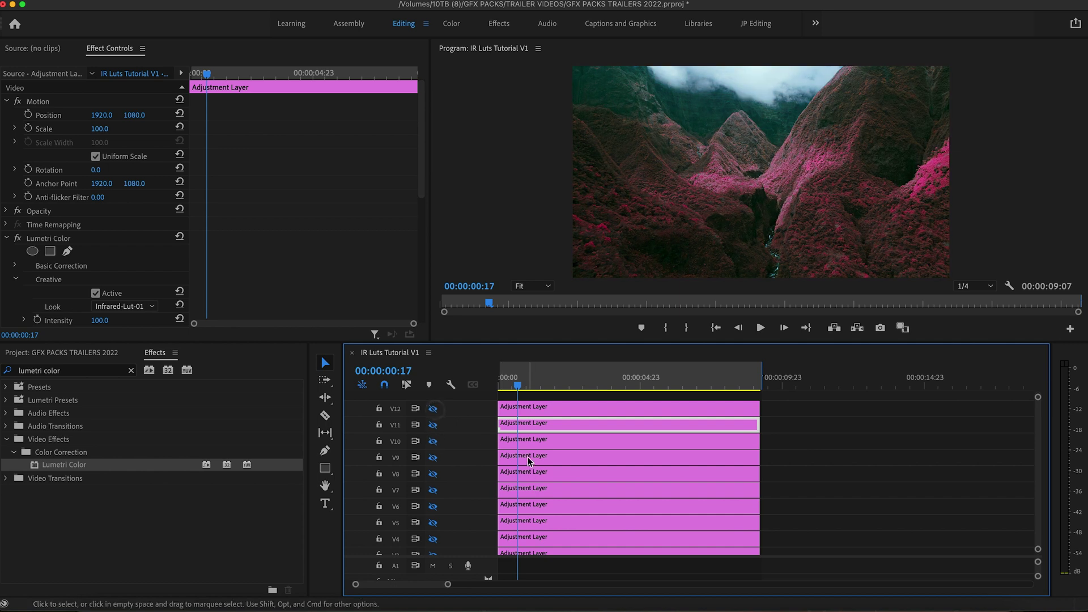
- Disable all adjustment layers except V2 and turn the track outputs back on
{"action": "left_click", "coordinate": [533, 530]}
{"action": "left_click_drag", "start_coordinate": [779, 512], "coordinate": [595, 387]}
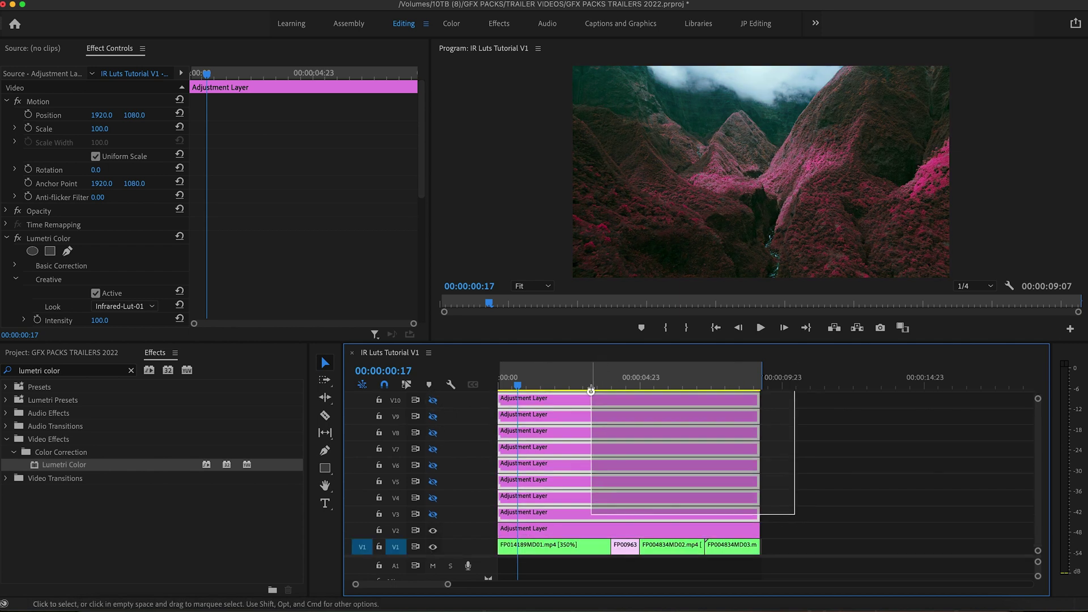
{"action": "scroll", "coordinate": [620, 419], "scroll_direction": "up", "scroll_amount": 2}
{"action": "right_click", "coordinate": [604, 410]}
{"action": "left_click", "coordinate": [625, 389]}
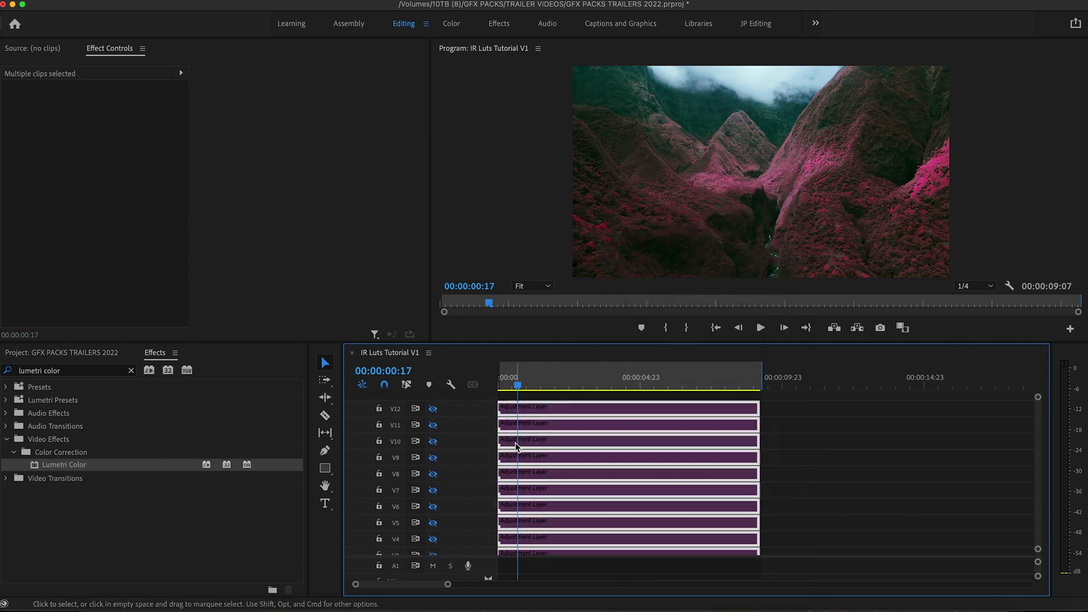
{"action": "left_click", "coordinate": [433, 409]}
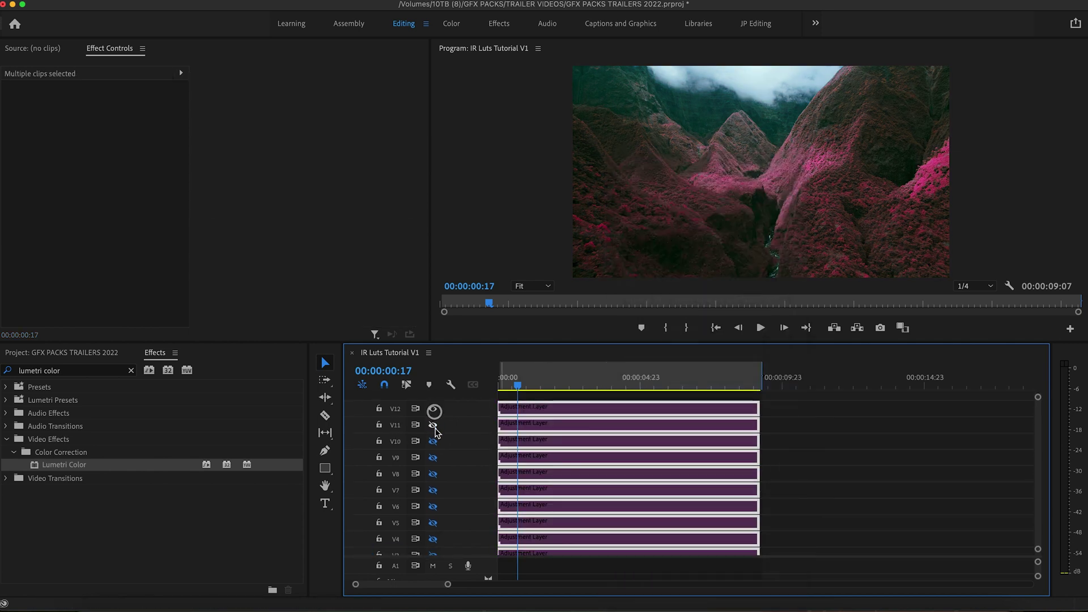
{"action": "left_click", "coordinate": [432, 538]}
{"action": "scroll", "coordinate": [454, 523], "scroll_direction": "down", "scroll_amount": 2}
{"action": "left_click", "coordinate": [648, 513]}
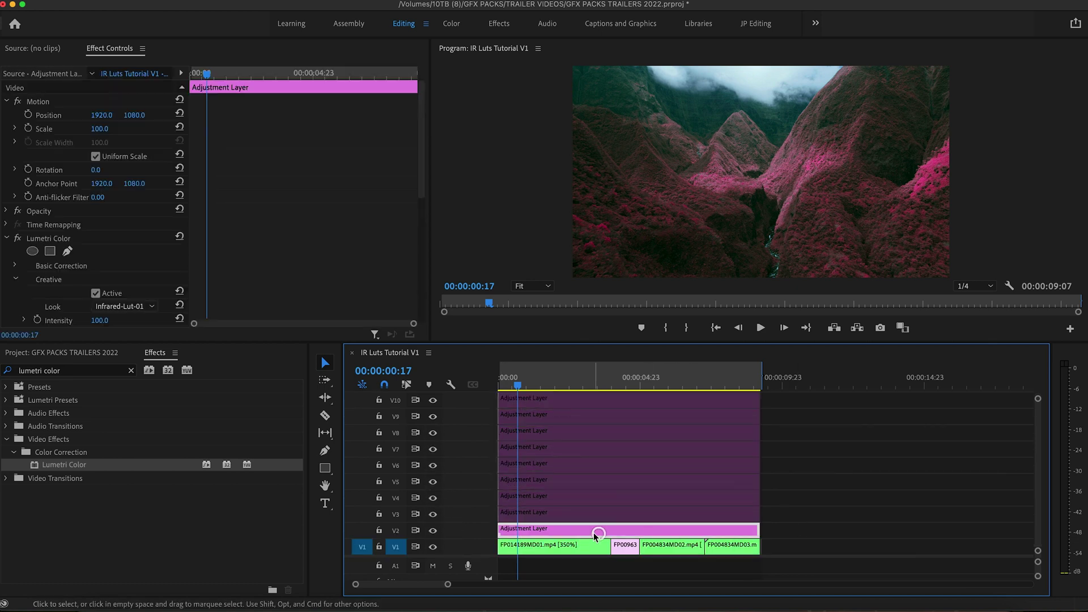
- Load different Infrared-Lut looks onto the V3, V4 and next adjustment layers
{"action": "left_click", "coordinate": [123, 307]}
{"action": "left_click", "coordinate": [119, 19]}
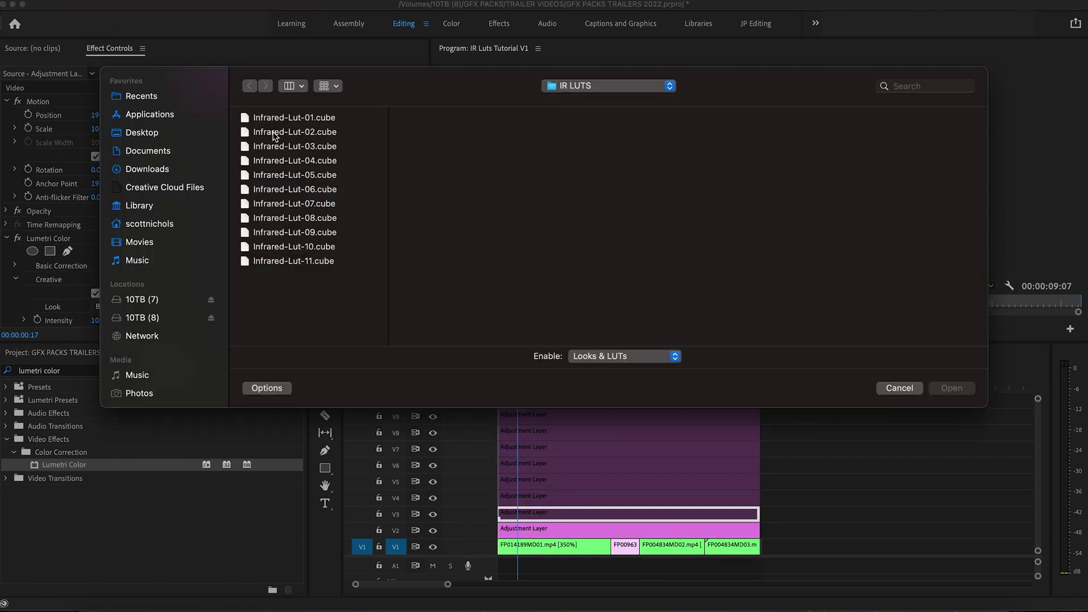
{"action": "double_click", "coordinate": [289, 128]}
{"action": "left_click", "coordinate": [534, 498]}
{"action": "left_click", "coordinate": [124, 306]}
{"action": "left_click", "coordinate": [119, 20]}
{"action": "double_click", "coordinate": [287, 143]}
{"action": "left_click", "coordinate": [544, 481]}
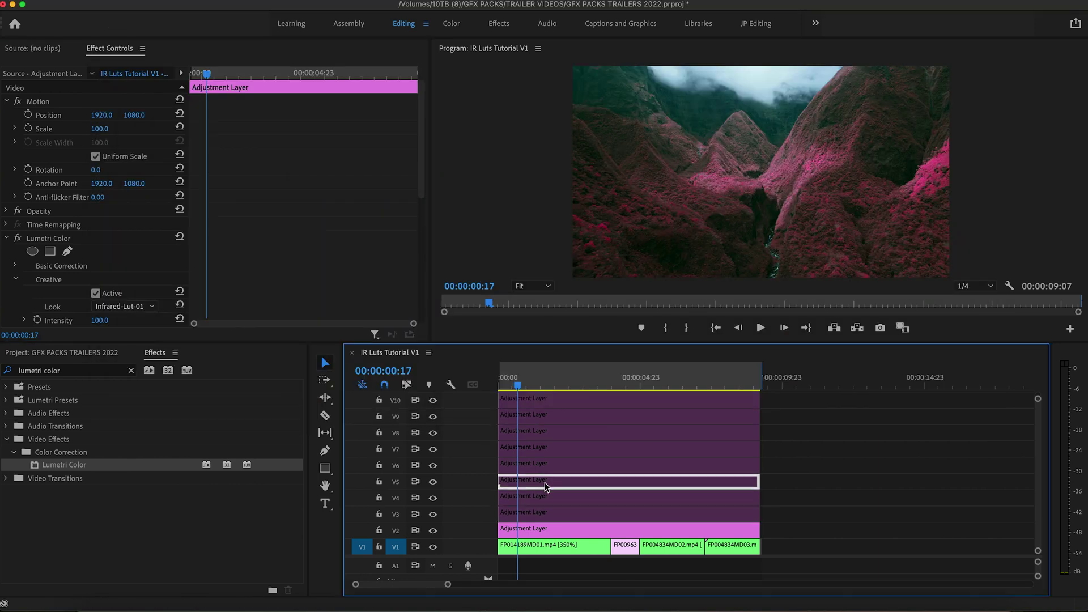
{"action": "left_click", "coordinate": [124, 306]}
{"action": "left_click", "coordinate": [119, 19]}
{"action": "left_click", "coordinate": [548, 465]}
{"action": "left_click", "coordinate": [123, 306]}
{"action": "left_click", "coordinate": [119, 19]}
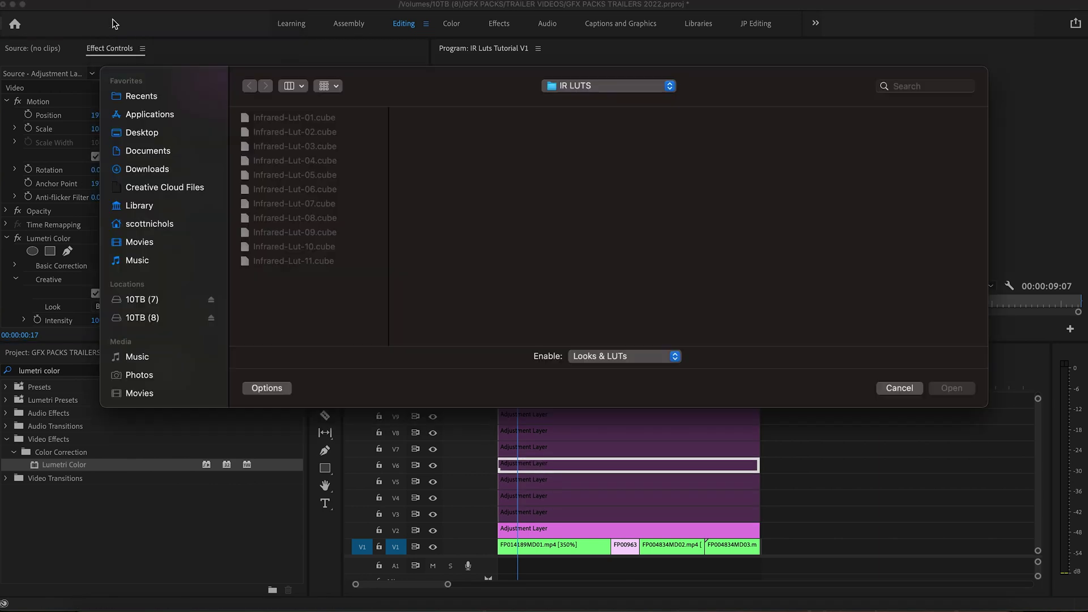
{"action": "double_click", "coordinate": [287, 174]}
- Load different Infrared-Lut looks onto the next three adjustment layers up the stack
{"action": "left_click", "coordinate": [544, 448]}
{"action": "left_click", "coordinate": [123, 306]}
{"action": "left_click", "coordinate": [120, 19]}
{"action": "double_click", "coordinate": [288, 189]}
{"action": "left_click", "coordinate": [547, 432]}
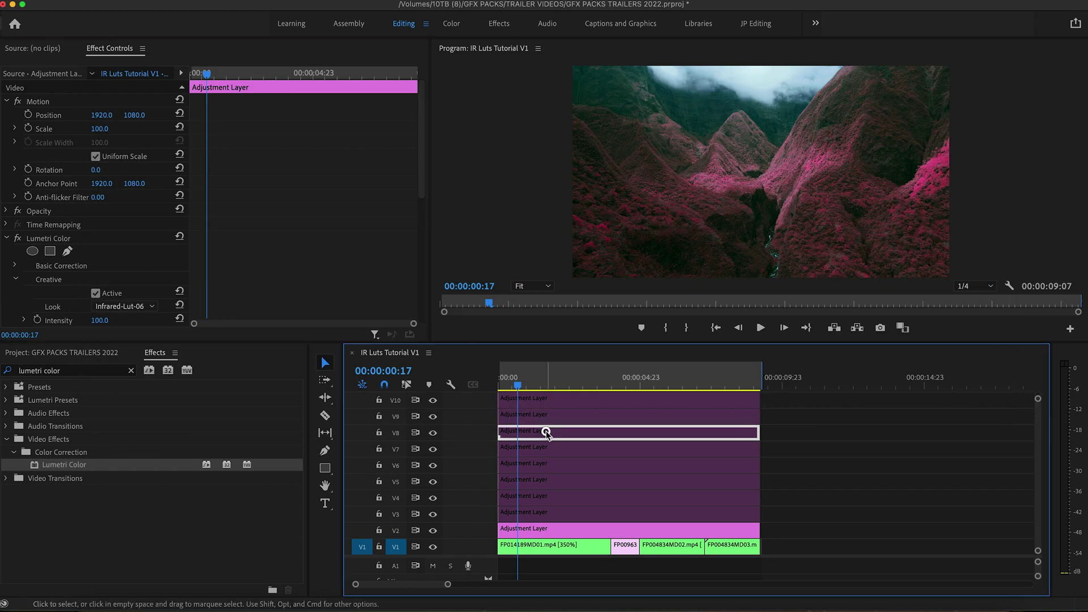
{"action": "left_click", "coordinate": [123, 306]}
{"action": "left_click", "coordinate": [119, 19]}
{"action": "double_click", "coordinate": [293, 204]}
{"action": "left_click", "coordinate": [545, 416]}
{"action": "left_click", "coordinate": [123, 306]}
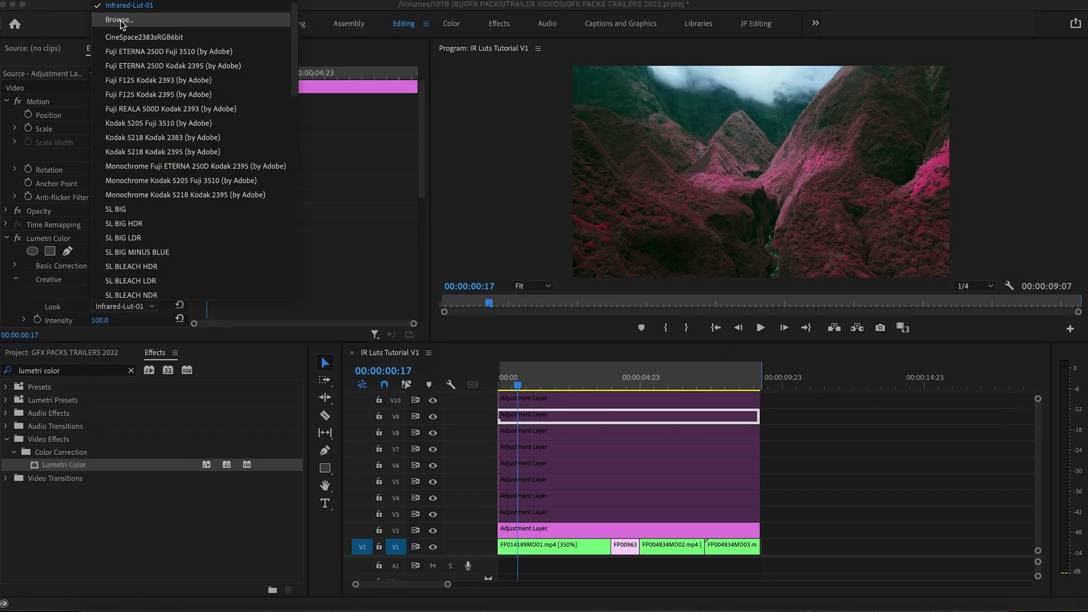
{"action": "left_click", "coordinate": [119, 18]}
{"action": "scroll", "coordinate": [596, 476], "scroll_direction": "up", "scroll_amount": 2}
{"action": "left_click", "coordinate": [530, 441]}
{"action": "left_click", "coordinate": [123, 307]}
{"action": "left_click", "coordinate": [120, 19]}
{"action": "double_click", "coordinate": [293, 232]}
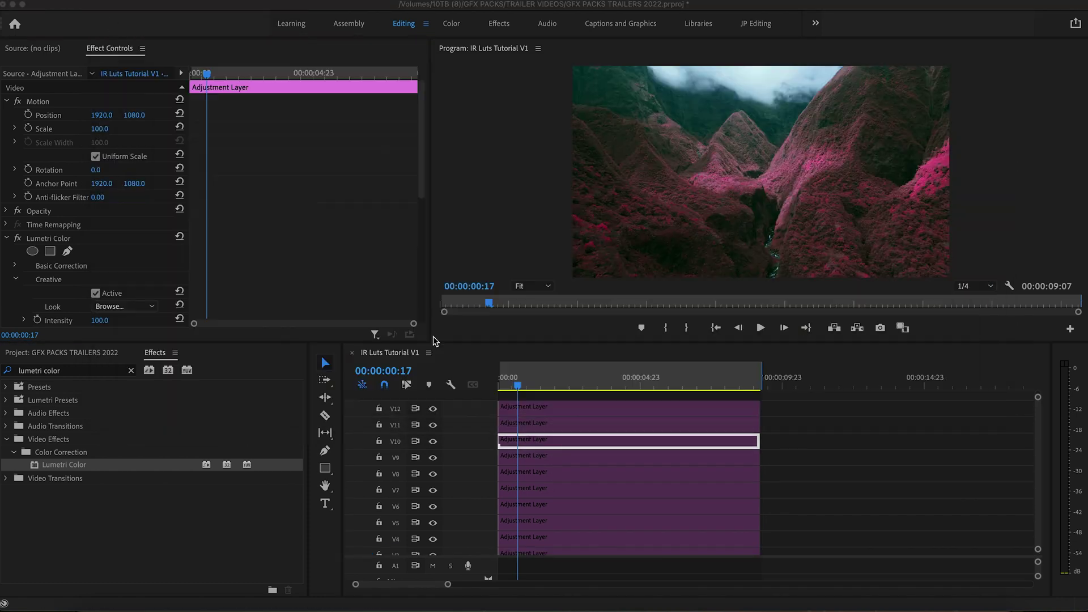
- Give the top adjustment layers their own Infrared-Lut looks, then deselect all clips
{"action": "left_click", "coordinate": [545, 423]}
{"action": "left_click", "coordinate": [123, 307]}
{"action": "left_click", "coordinate": [119, 19]}
{"action": "double_click", "coordinate": [318, 261]}
{"action": "left_click", "coordinate": [531, 409]}
{"action": "left_click", "coordinate": [123, 306]}
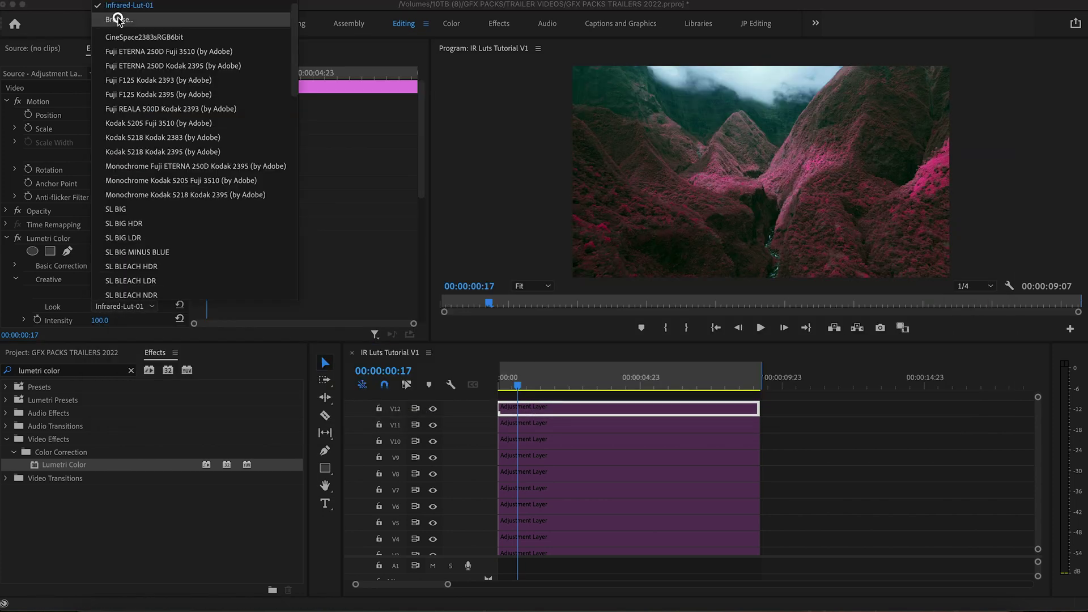
{"action": "left_click", "coordinate": [120, 19]}
{"action": "key", "text": "Escape"}
{"action": "left_click", "coordinate": [598, 379]}
- Re-enable every stacked adjustment layer copy together, then deselect them
{"action": "left_click_drag", "start_coordinate": [597, 379], "coordinate": [510, 377]}
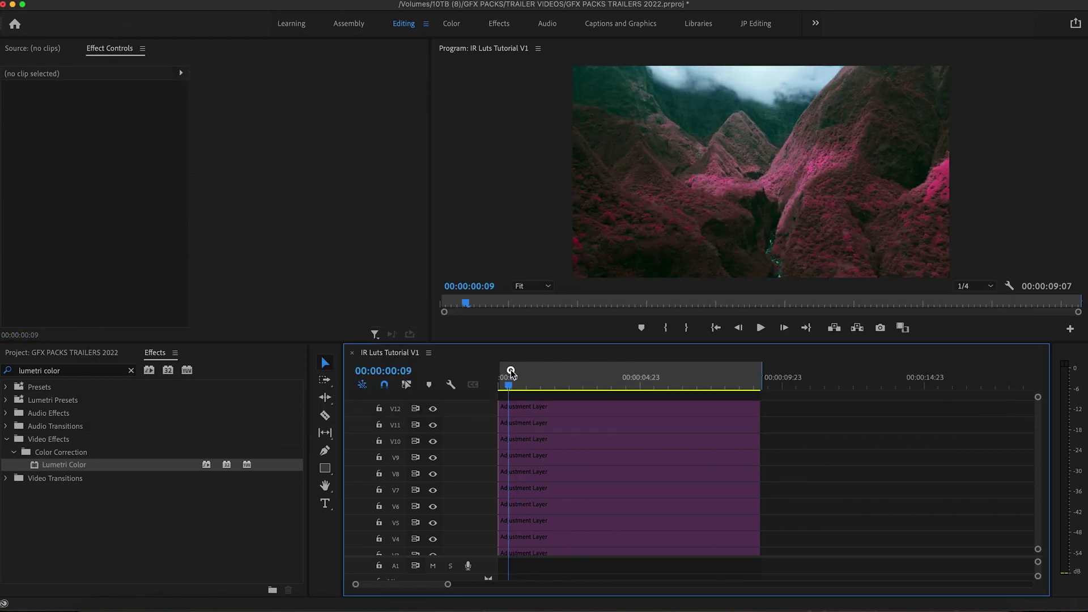
{"action": "key", "text": "backslash"}
{"action": "scroll", "coordinate": [619, 454], "scroll_direction": "down", "scroll_amount": 2}
{"action": "scroll", "coordinate": [656, 454], "scroll_direction": "down", "scroll_amount": 2}
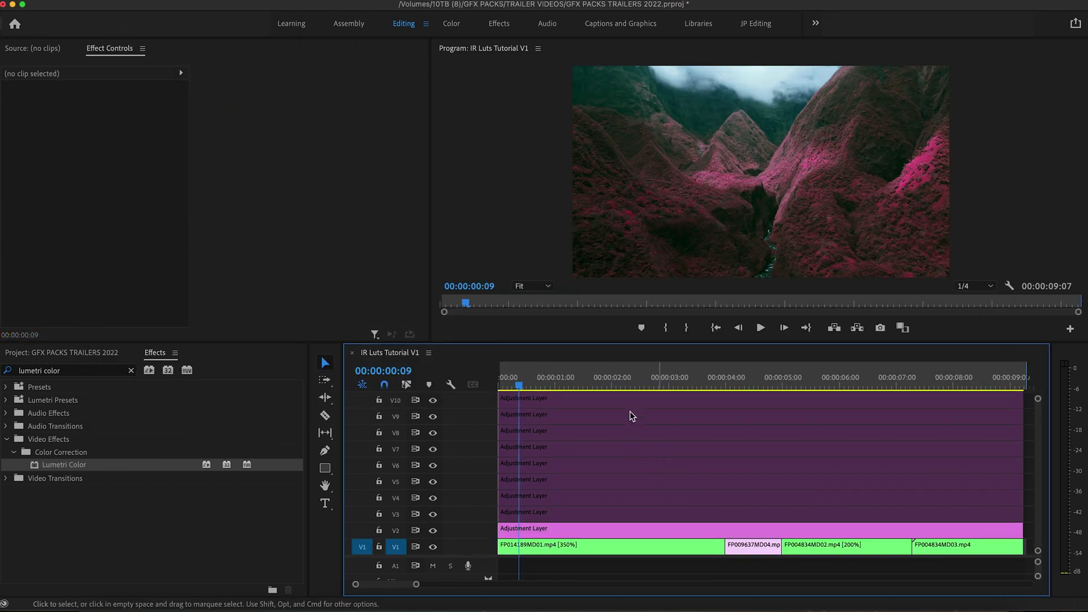
{"action": "scroll", "coordinate": [630, 416], "scroll_direction": "up", "scroll_amount": 4}
{"action": "left_click", "coordinate": [555, 408]}
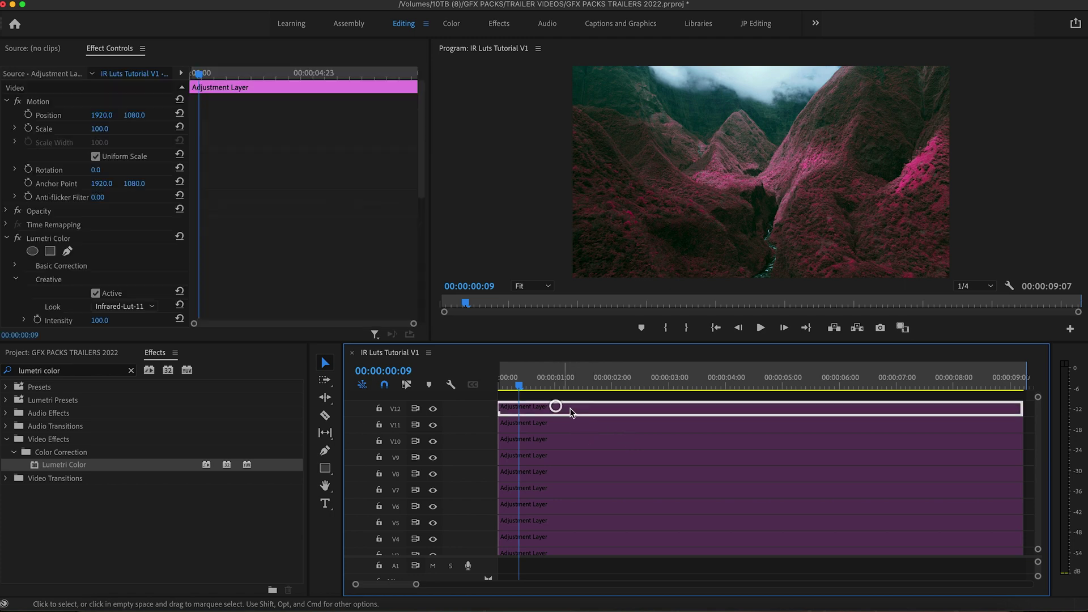
{"action": "key", "text": "minus"}
{"action": "left_click_drag", "start_coordinate": [669, 405], "coordinate": [530, 528]}
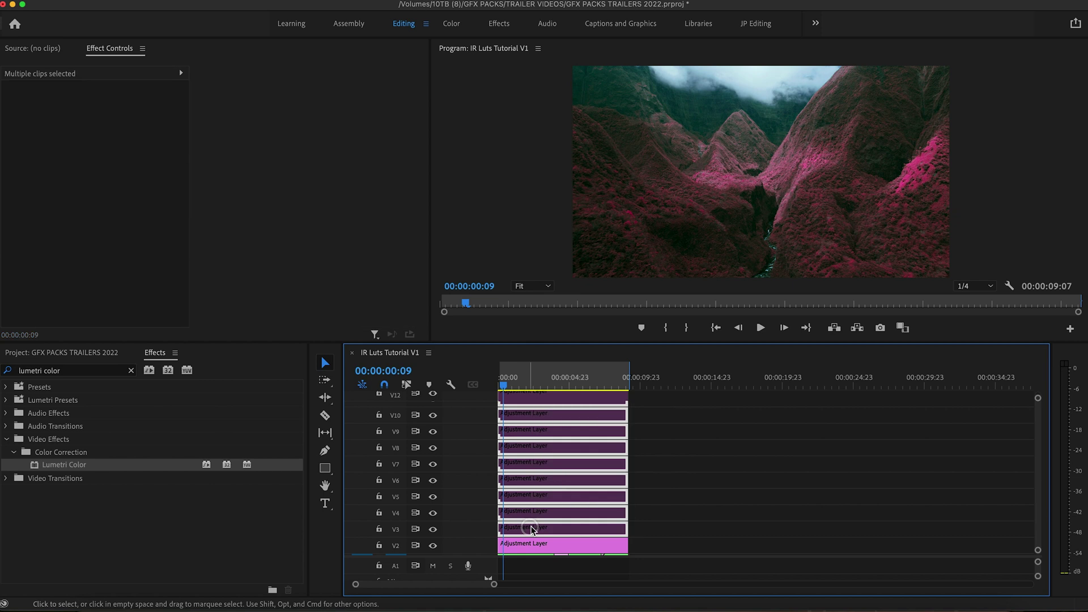
{"action": "right_click", "coordinate": [537, 529]}
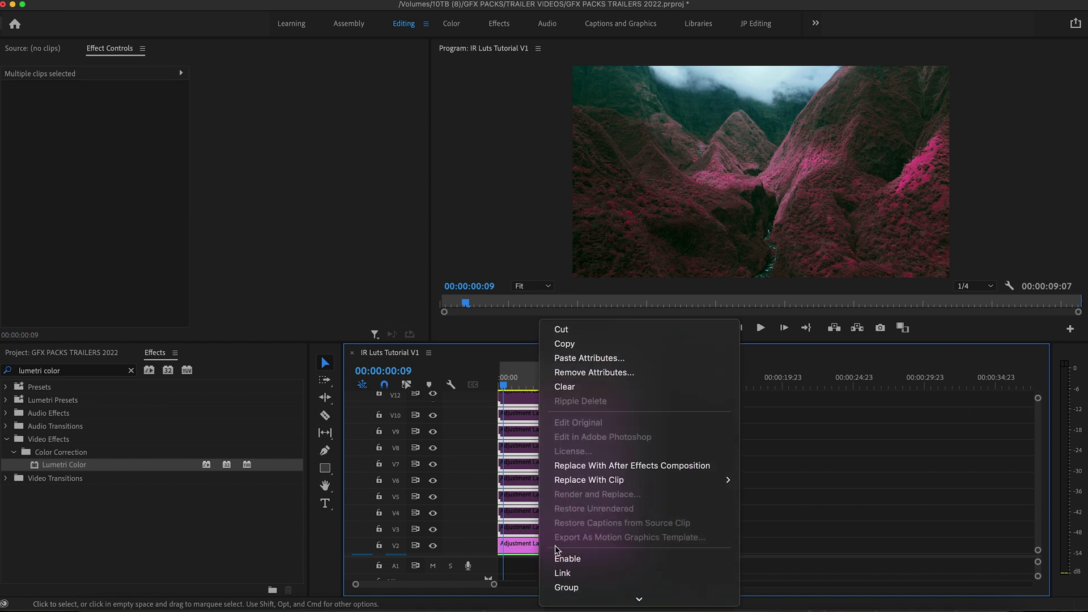
{"action": "key", "text": "Escape"}
{"action": "left_click", "coordinate": [651, 522]}
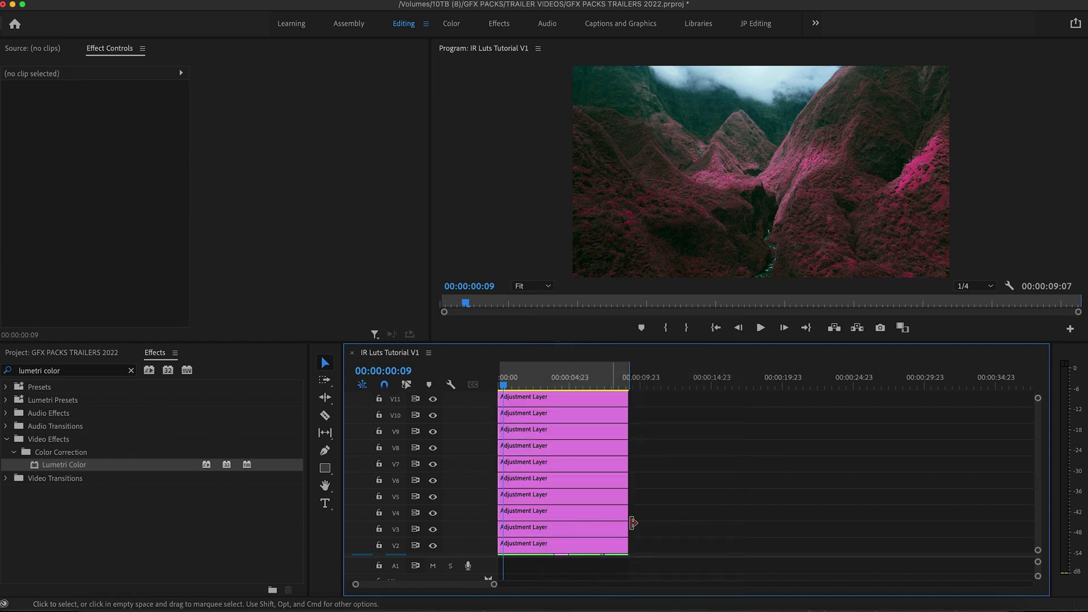
- Turn off track output for the adjustment layer tracks V2 through V11
{"action": "left_click", "coordinate": [433, 545]}
{"action": "left_click", "coordinate": [433, 513]}
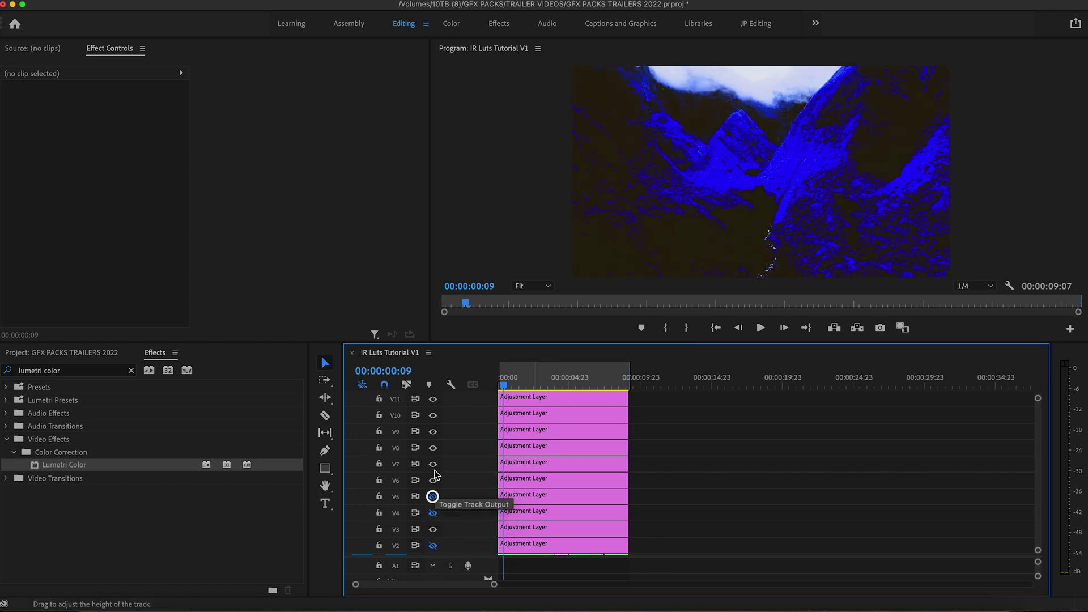
{"action": "left_click", "coordinate": [432, 497]}
{"action": "left_click", "coordinate": [433, 464]}
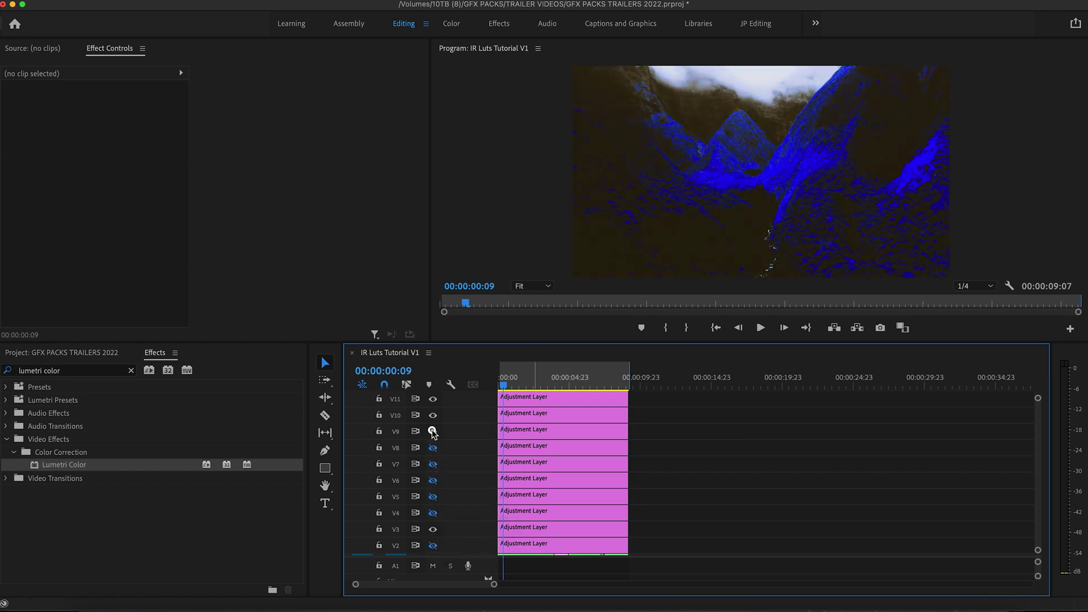
{"action": "left_click", "coordinate": [433, 431]}
{"action": "left_click", "coordinate": [432, 415]}
{"action": "left_click", "coordinate": [432, 399]}
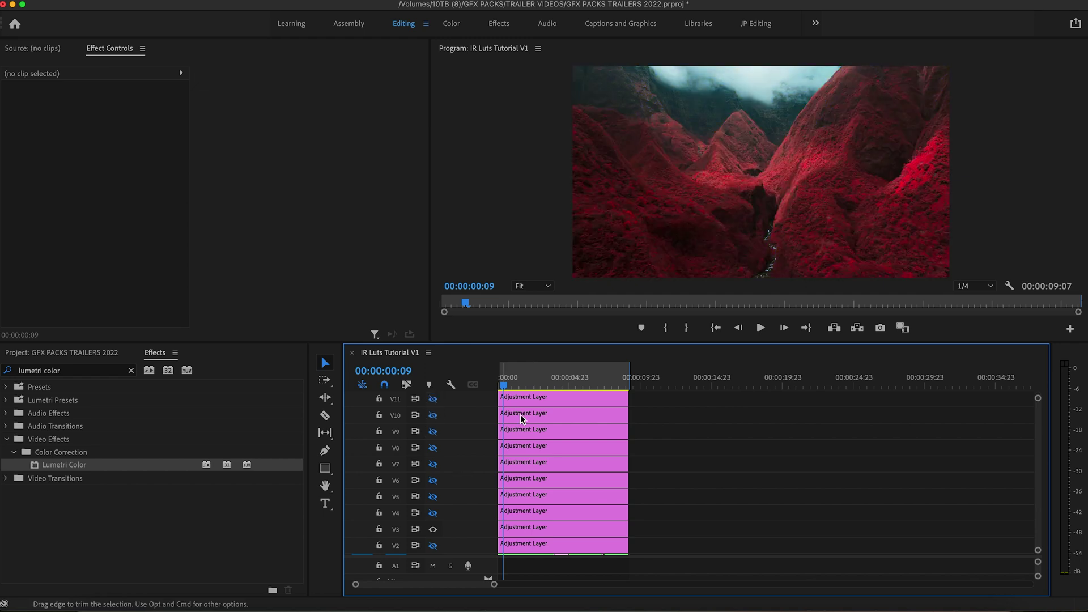
- Preview the V3 infrared look, then switch to the V4 look on the mountain shot
{"action": "key", "text": "="}
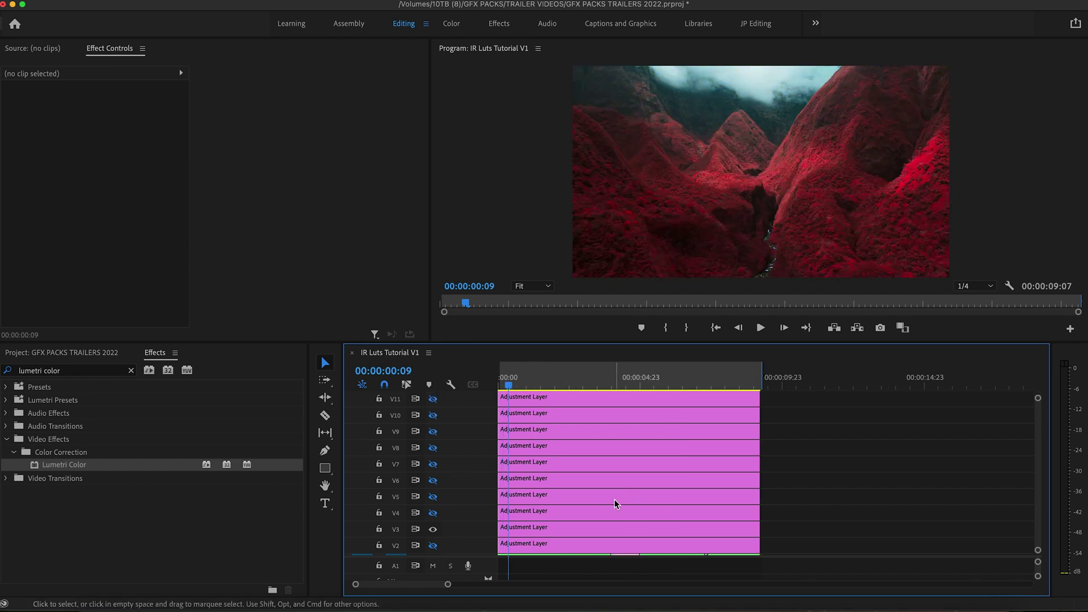
{"action": "left_click", "coordinate": [522, 381]}
{"action": "mouse_move", "coordinate": [522, 382]}
{"action": "left_mouse_down"}
{"action": "mouse_move", "coordinate": [626, 399]}
{"action": "mouse_move", "coordinate": [626, 382]}
{"action": "mouse_move", "coordinate": [722, 376]}
{"action": "left_mouse_up"}
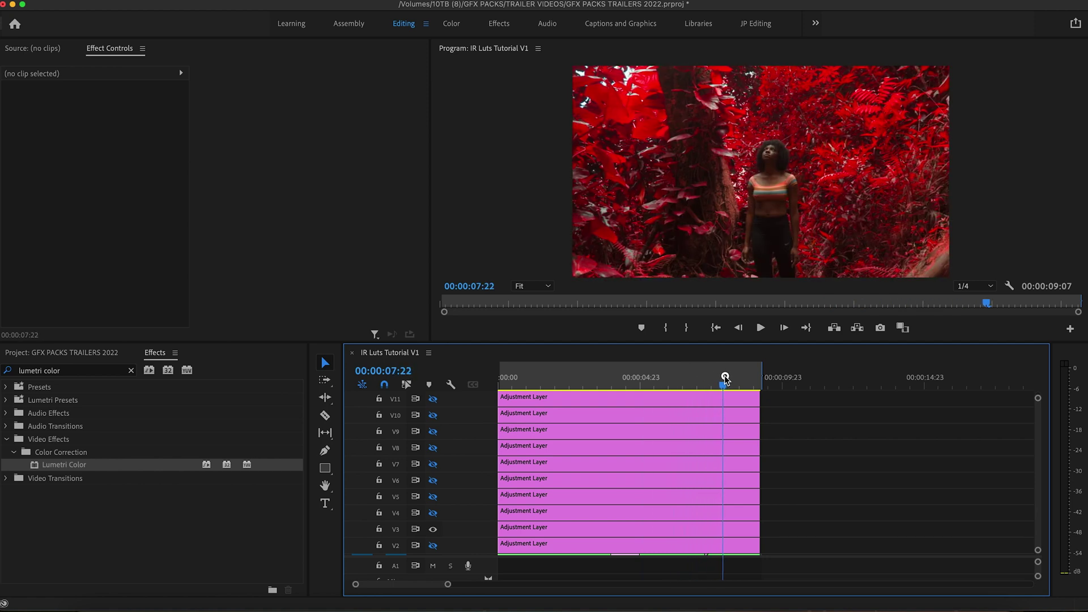
{"action": "left_click", "coordinate": [433, 514]}
{"action": "left_click", "coordinate": [432, 514]}
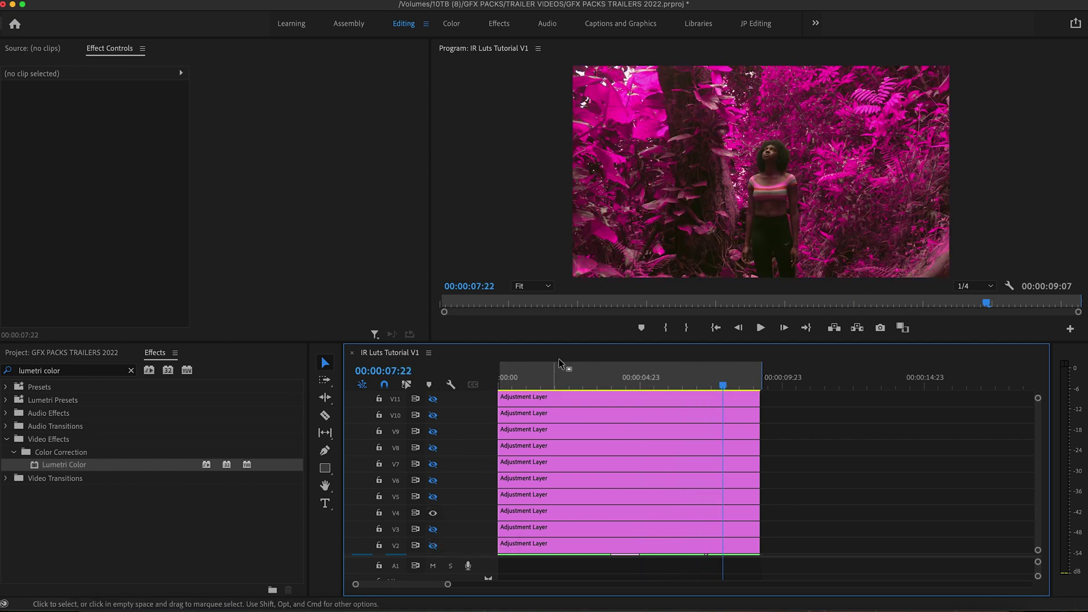
{"action": "mouse_move", "coordinate": [526, 376]}
{"action": "left_mouse_down"}
{"action": "mouse_move", "coordinate": [573, 383]}
{"action": "mouse_move", "coordinate": [528, 397]}
{"action": "mouse_move", "coordinate": [577, 405]}
{"action": "left_mouse_up"}
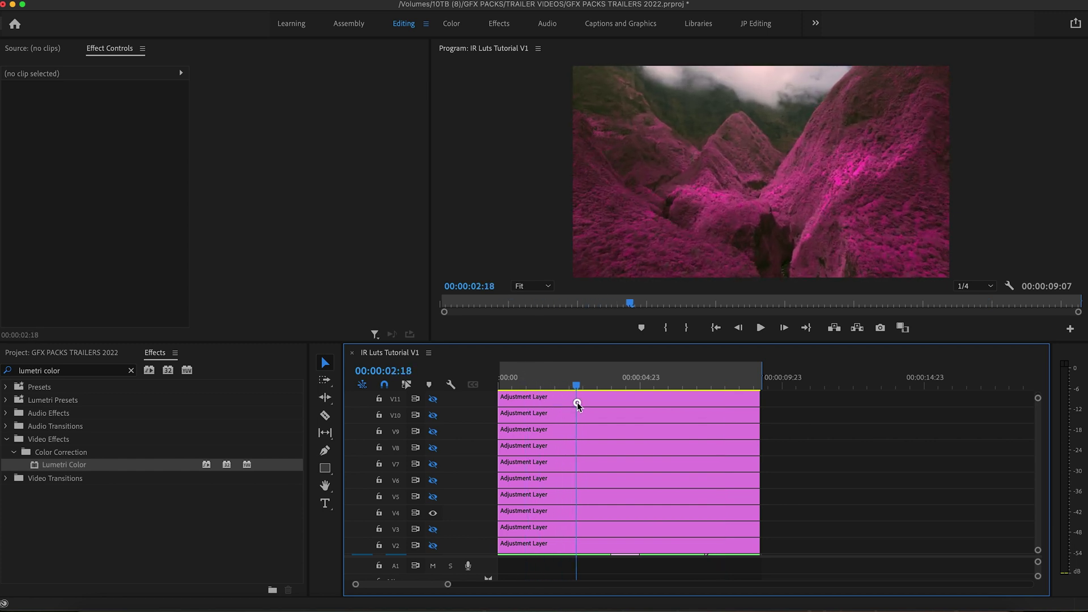
- Preview the V5 and magenta looks on the mountain shot, then hide magenta
{"action": "left_click", "coordinate": [433, 513]}
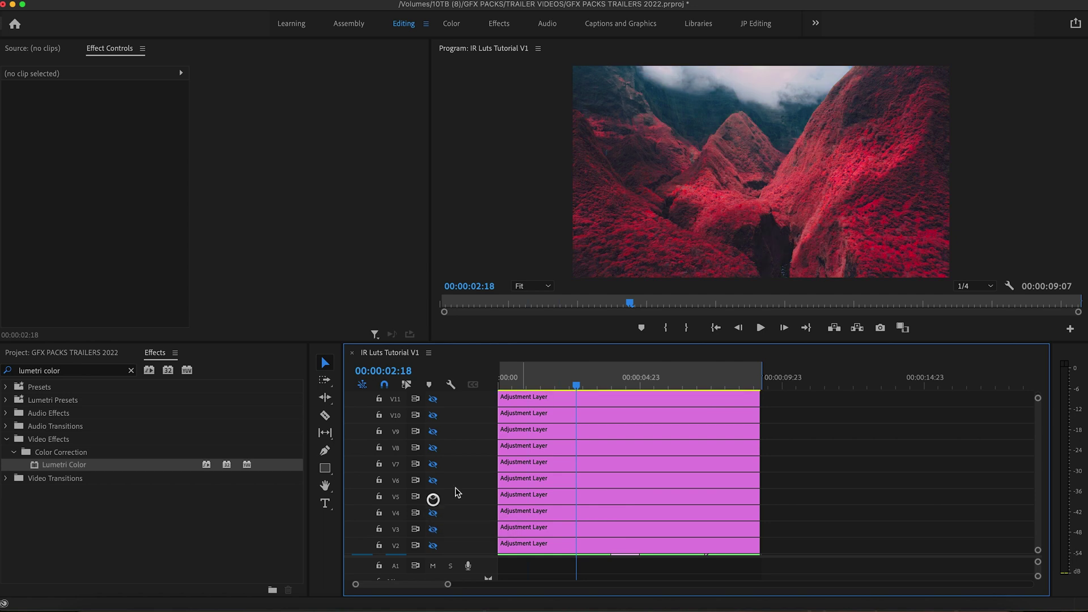
{"action": "left_click", "coordinate": [433, 496]}
{"action": "left_click_drag", "start_coordinate": [576, 382], "coordinate": [514, 385]}
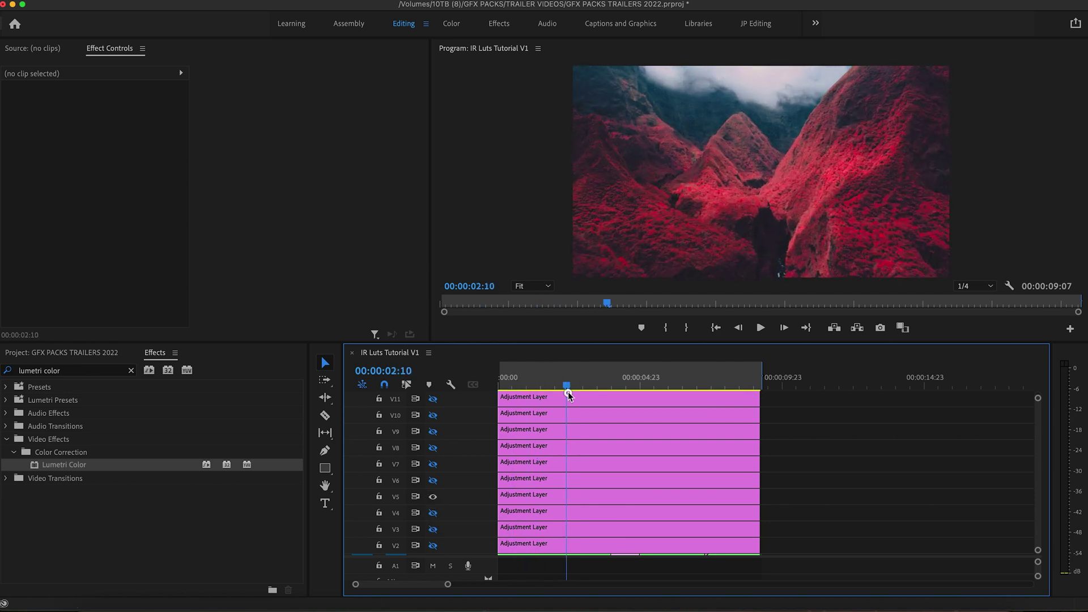
{"action": "left_click_drag", "start_coordinate": [586, 389], "coordinate": [678, 387]}
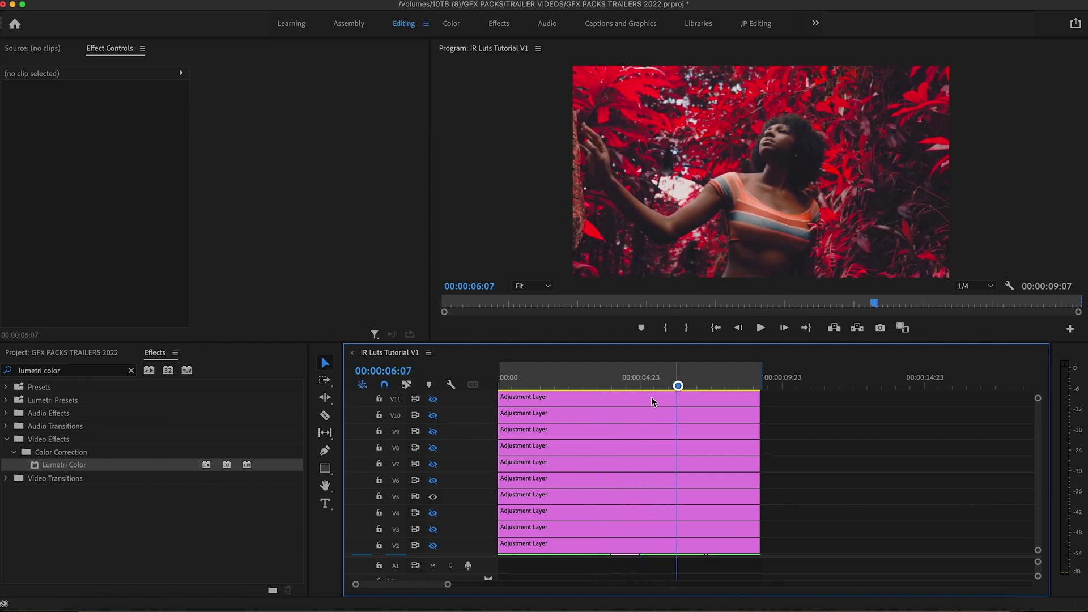
{"action": "left_click", "coordinate": [433, 498]}
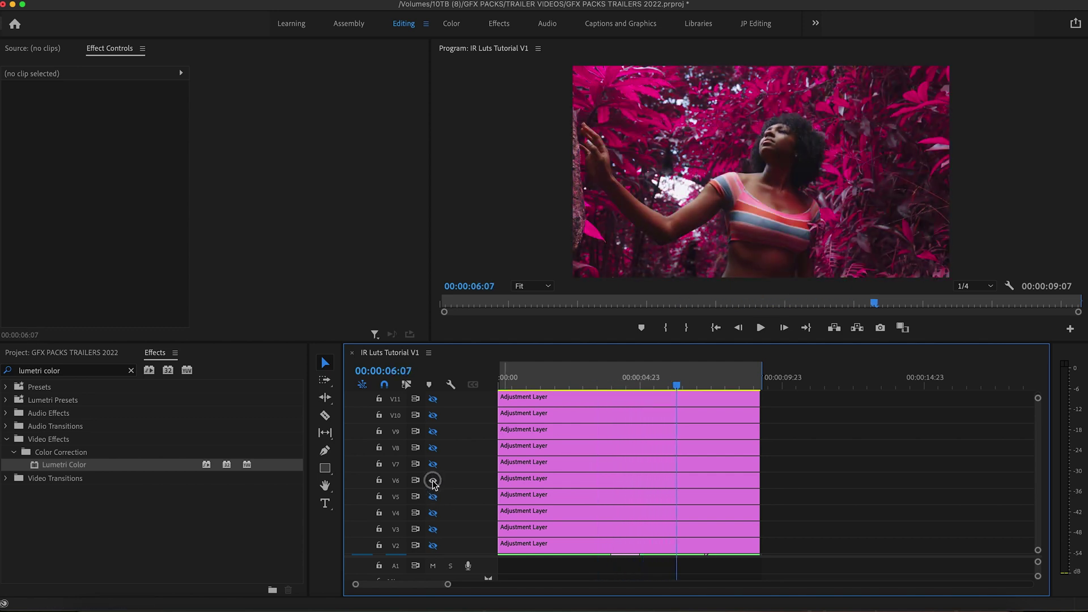
{"action": "left_click_drag", "start_coordinate": [605, 380], "coordinate": [550, 381]}
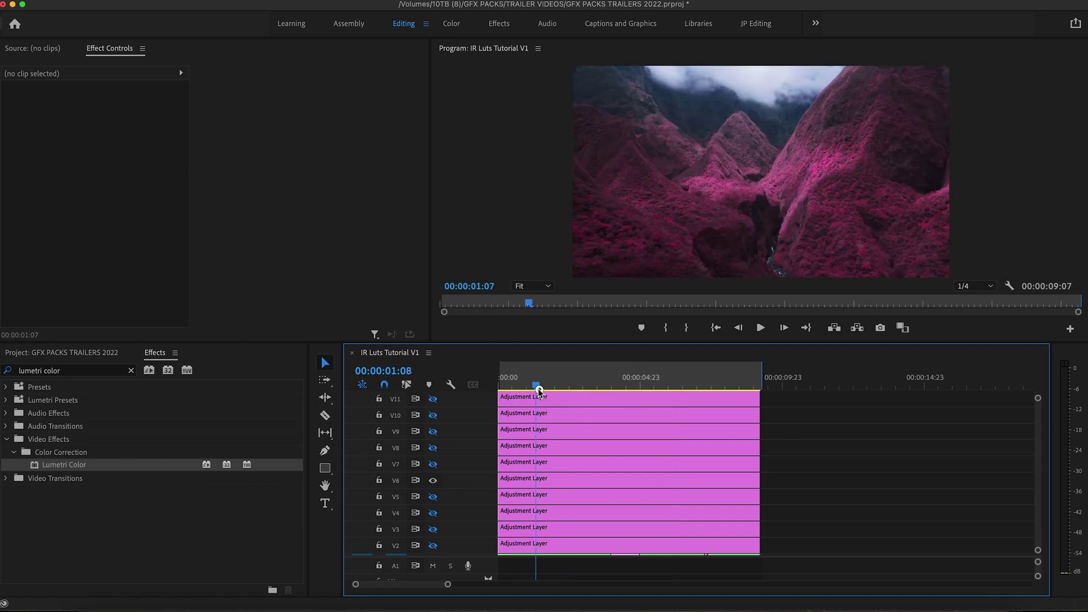
{"action": "mouse_move", "coordinate": [599, 395]}
{"action": "left_mouse_down"}
{"action": "mouse_move", "coordinate": [643, 393]}
{"action": "mouse_move", "coordinate": [600, 396]}
{"action": "left_mouse_up"}
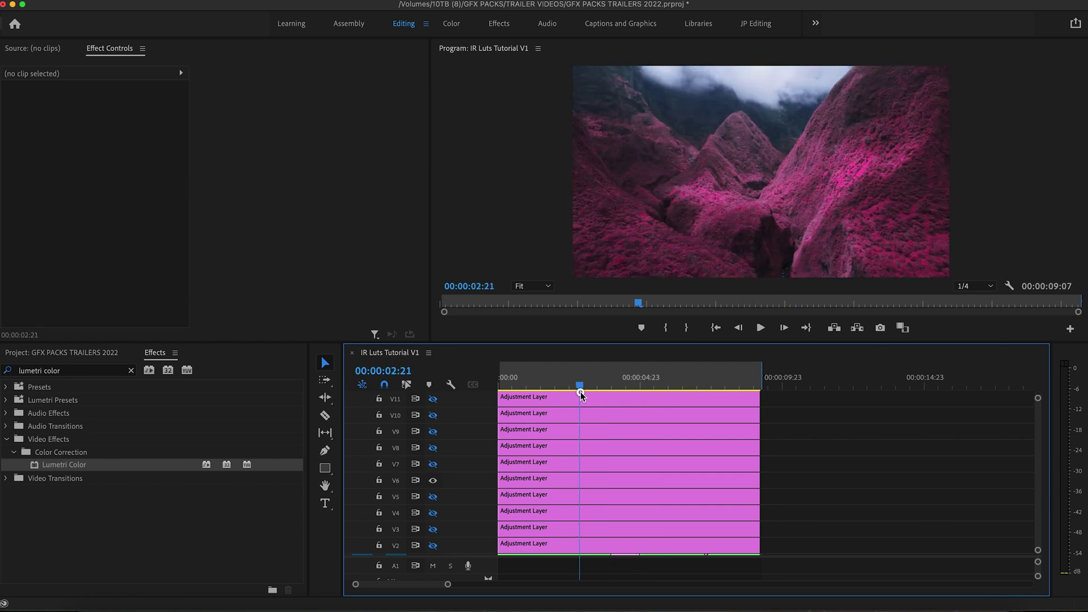
{"action": "left_click", "coordinate": [432, 480]}
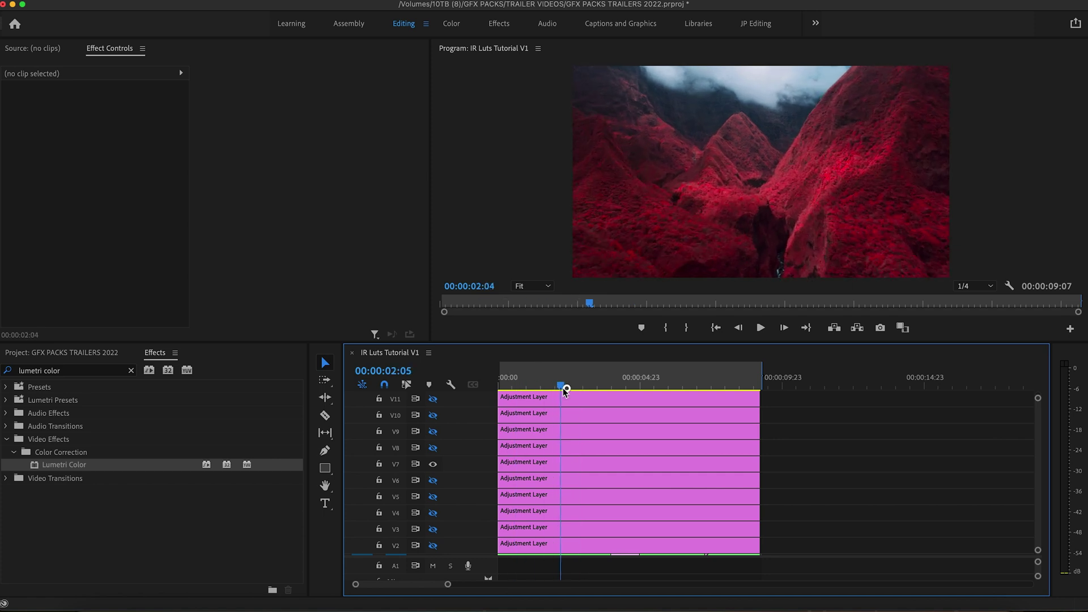
{"action": "mouse_move", "coordinate": [608, 391]}
{"action": "left_mouse_down"}
{"action": "mouse_move", "coordinate": [712, 383]}
{"action": "mouse_move", "coordinate": [638, 389]}
{"action": "left_mouse_up"}
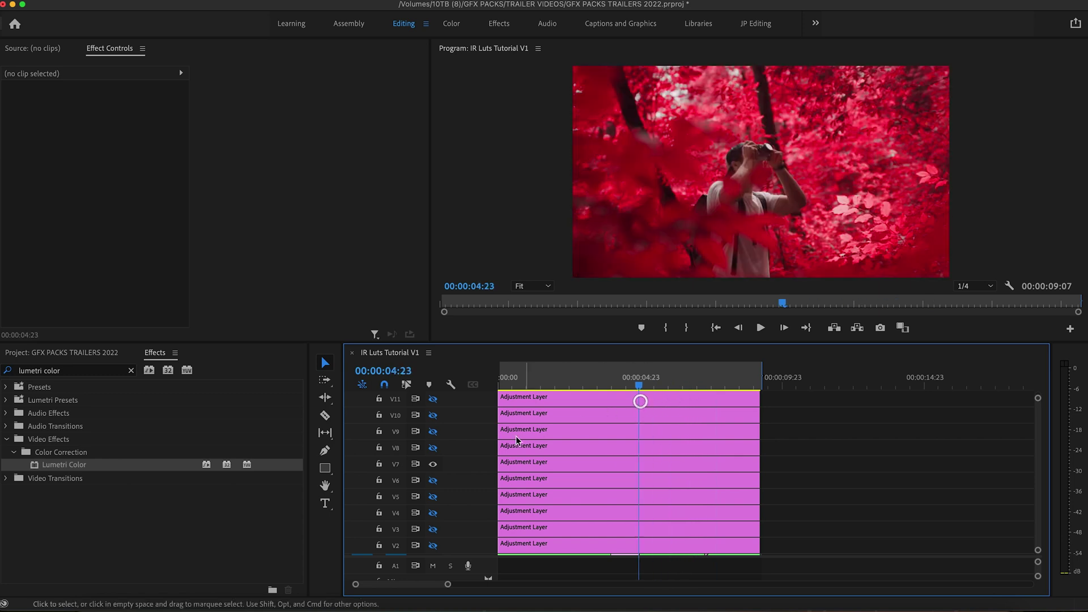
- Turn off the red layer and preview the teal and orange grades across the clips
{"action": "left_click", "coordinate": [432, 466]}
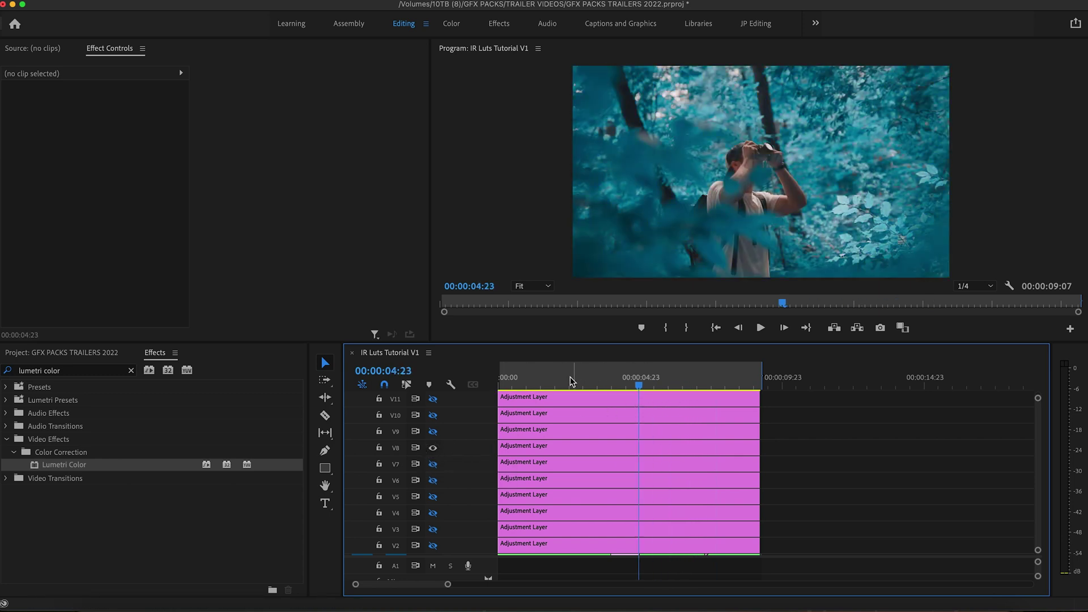
{"action": "left_click", "coordinate": [507, 383]}
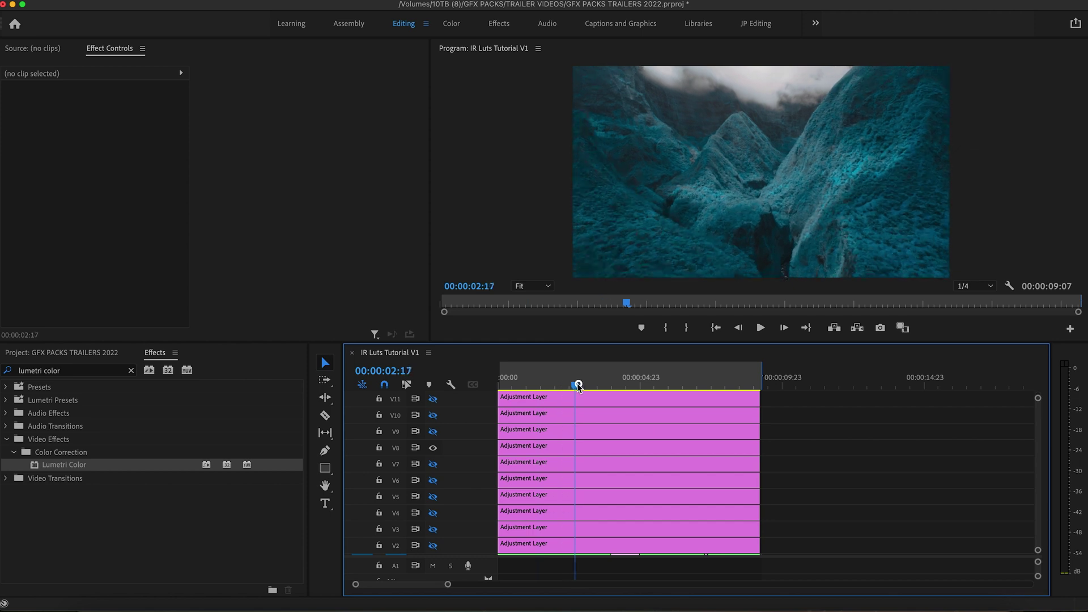
{"action": "left_click_drag", "start_coordinate": [597, 386], "coordinate": [721, 369]}
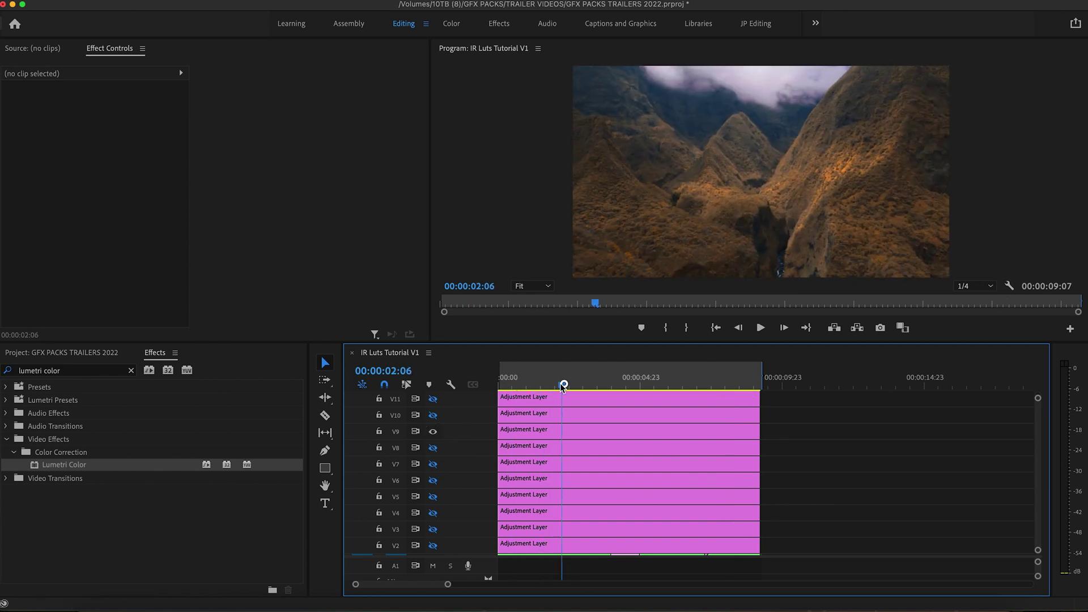
{"action": "left_click_drag", "start_coordinate": [590, 387], "coordinate": [703, 387]}
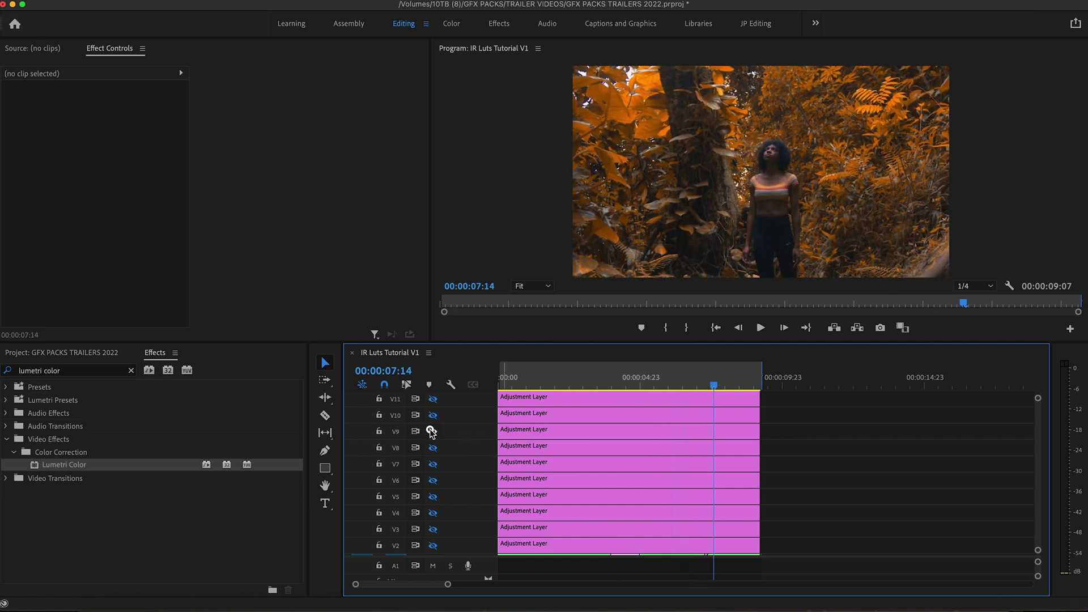
- Hide orange, preview the new teal and yellow grades, then turn yellow off
{"action": "left_click", "coordinate": [433, 416]}
{"action": "left_click_drag", "start_coordinate": [533, 382], "coordinate": [510, 383]}
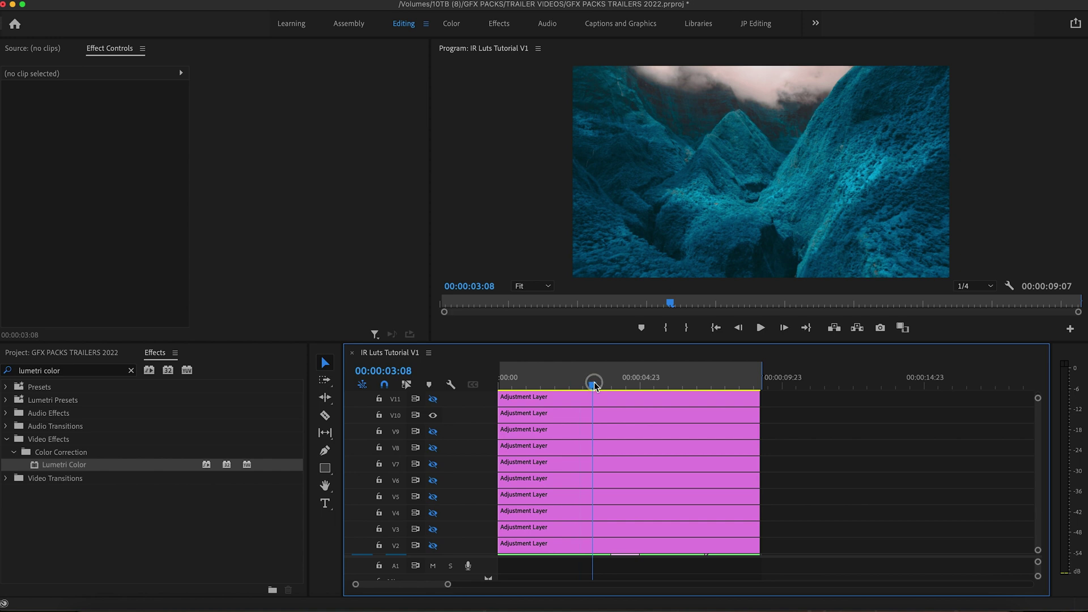
{"action": "left_click_drag", "start_coordinate": [601, 380], "coordinate": [721, 387]}
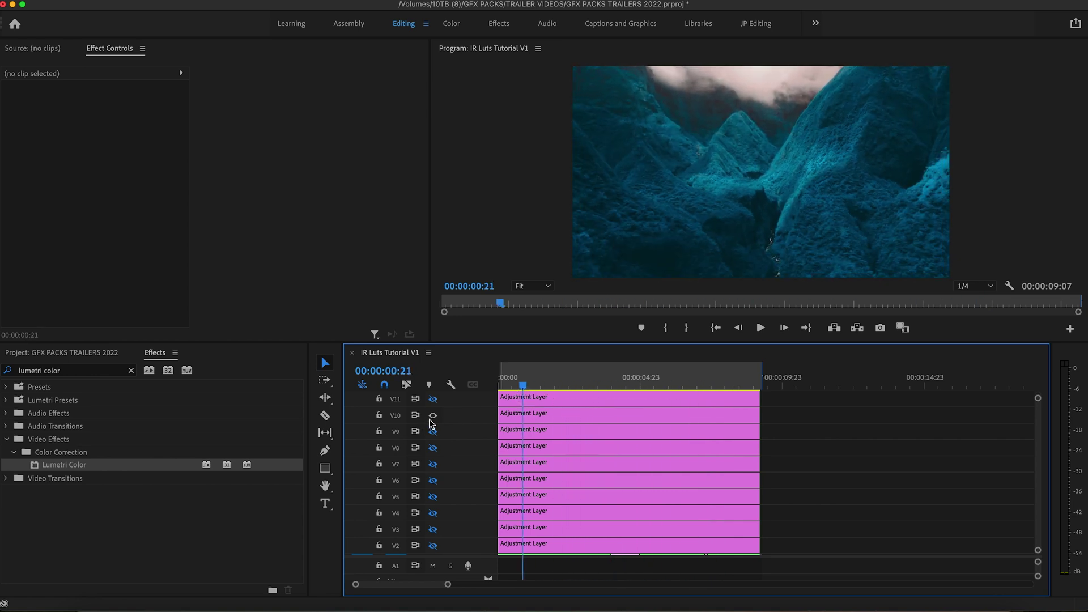
{"action": "left_click", "coordinate": [433, 399]}
{"action": "scroll", "coordinate": [442, 417], "scroll_direction": "up", "scroll_amount": 1}
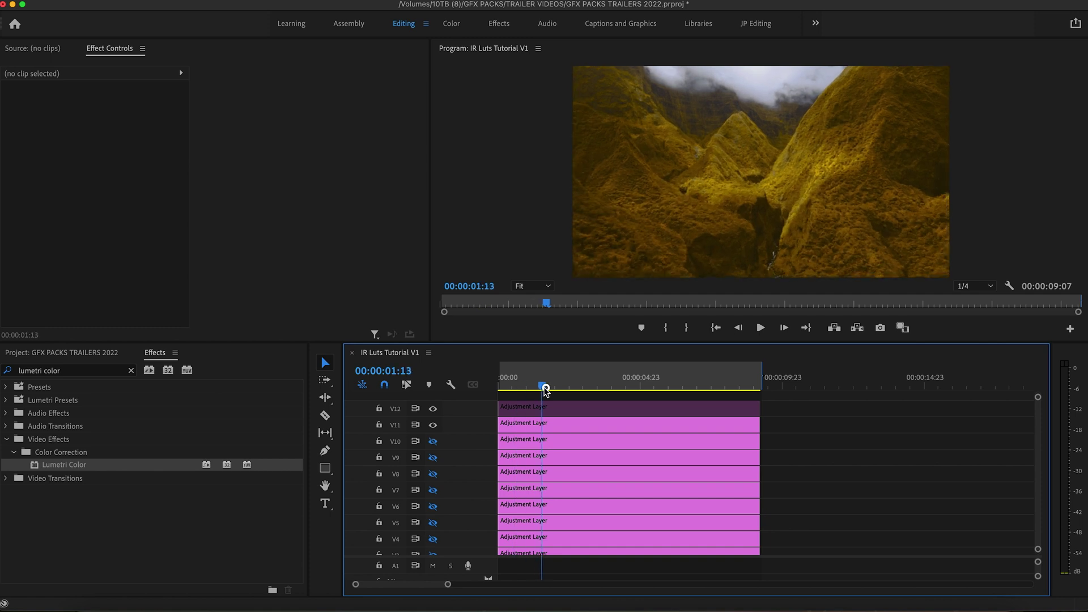
{"action": "left_click_drag", "start_coordinate": [603, 389], "coordinate": [635, 389]}
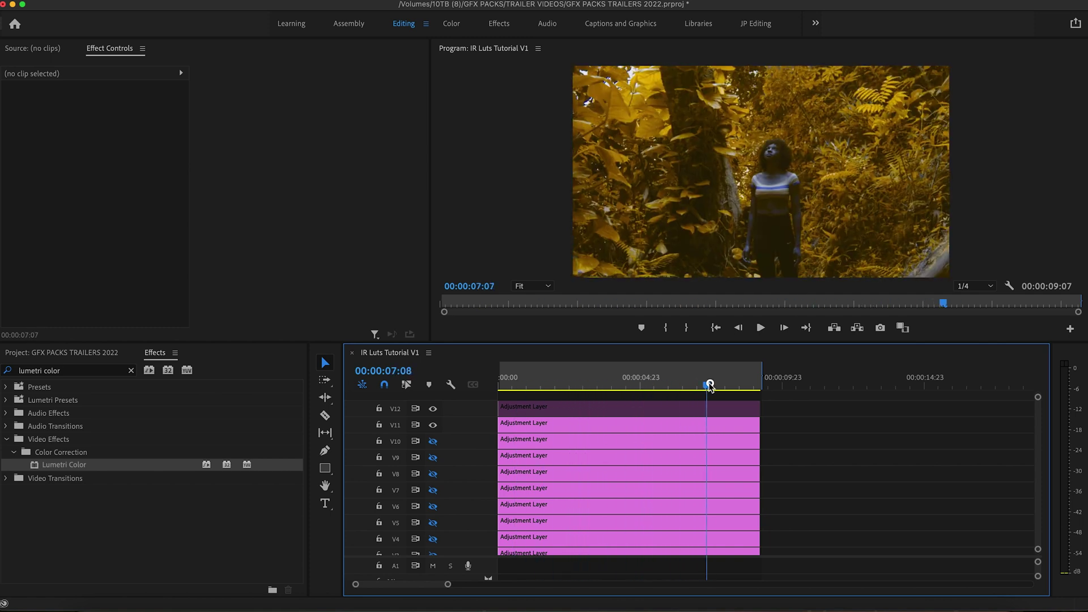
{"action": "mouse_move", "coordinate": [648, 387]}
{"action": "left_mouse_down"}
{"action": "mouse_move", "coordinate": [596, 391]}
{"action": "mouse_move", "coordinate": [646, 395]}
{"action": "left_mouse_up"}
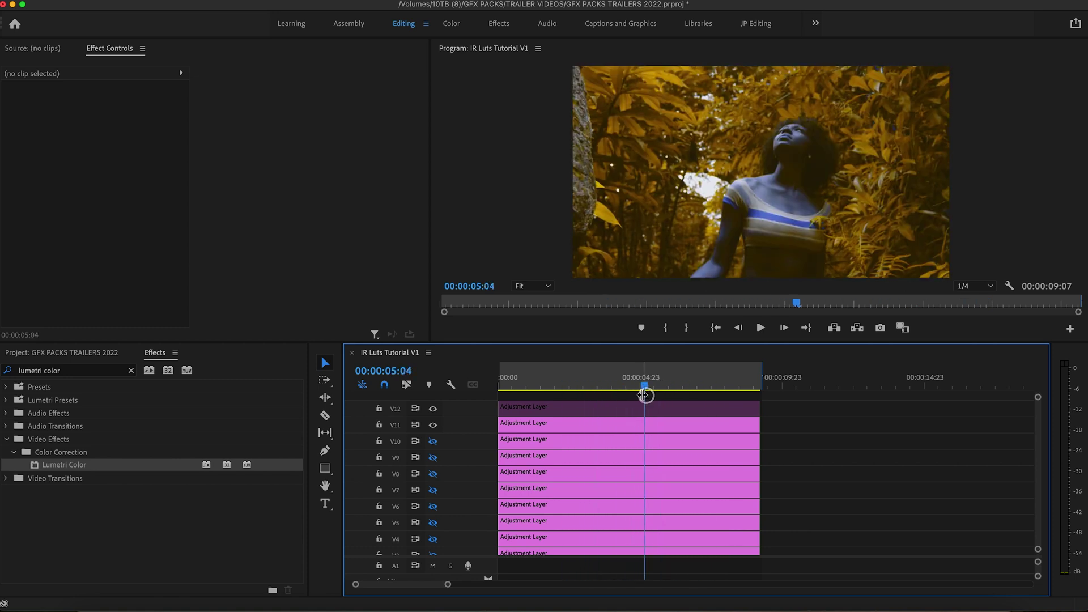
{"action": "left_click", "coordinate": [433, 425]}
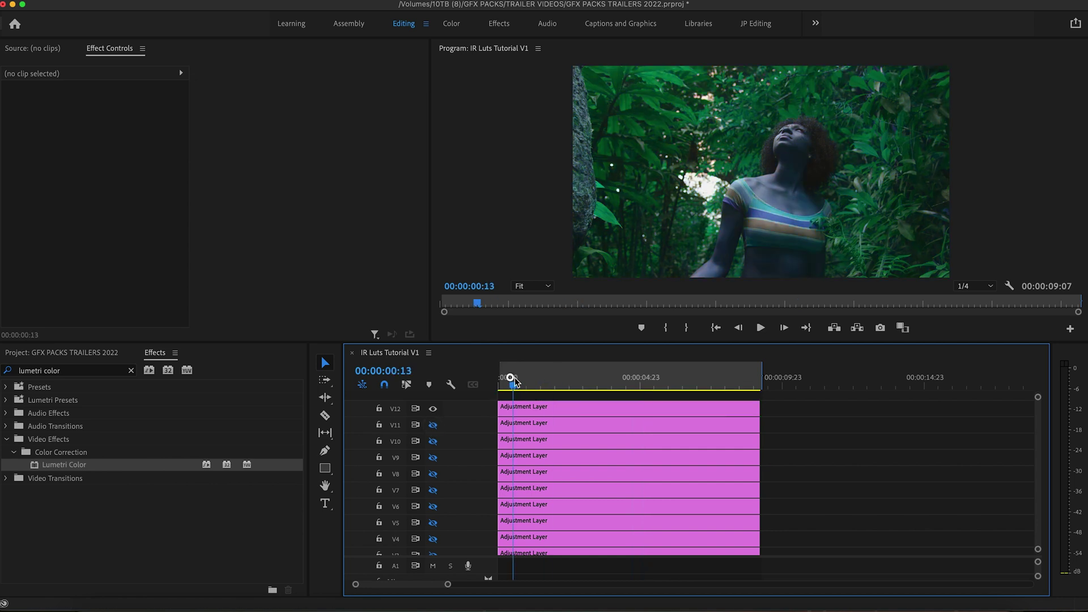
{"action": "mouse_move", "coordinate": [512, 380]}
{"action": "left_mouse_down"}
{"action": "mouse_move", "coordinate": [502, 382]}
{"action": "mouse_move", "coordinate": [643, 392]}
{"action": "mouse_move", "coordinate": [594, 392]}
{"action": "left_mouse_up"}
{"action": "scroll", "coordinate": [521, 498], "scroll_direction": "down", "scroll_amount": 2}
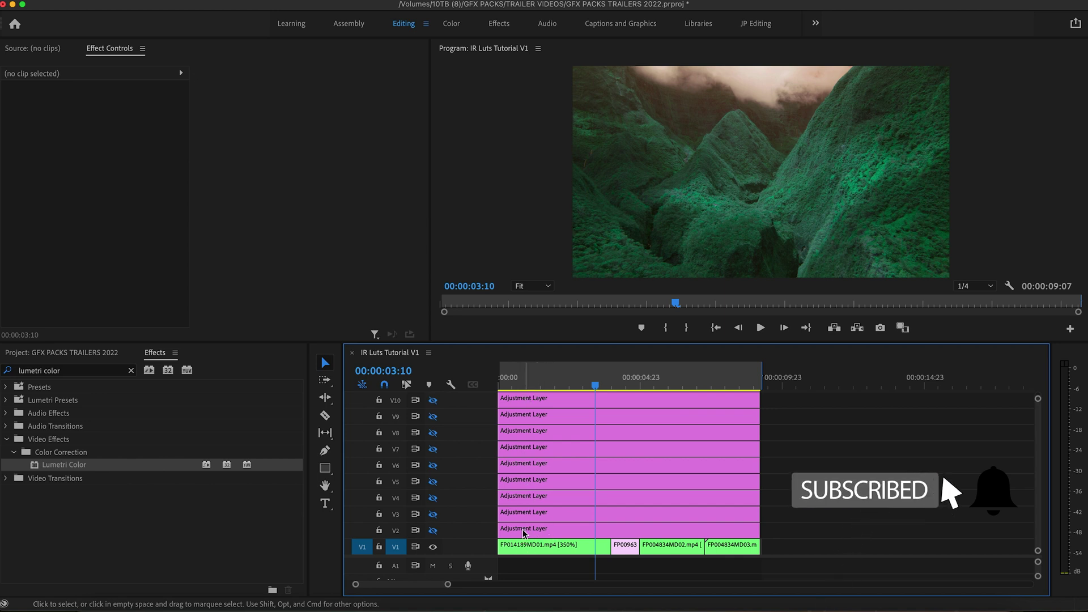
- Enable the lowest adjustment layer for the purple infrared grade and scrub the mountain shot
{"action": "left_click", "coordinate": [433, 529]}
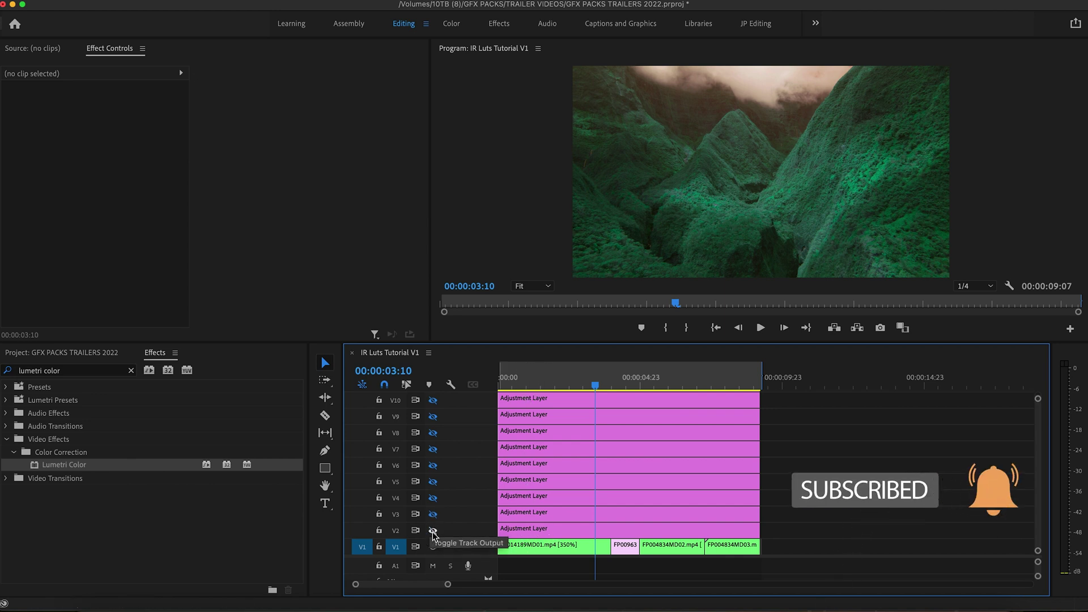
{"action": "left_click", "coordinate": [433, 532]}
{"action": "scroll", "coordinate": [537, 518], "scroll_direction": "up", "scroll_amount": 3}
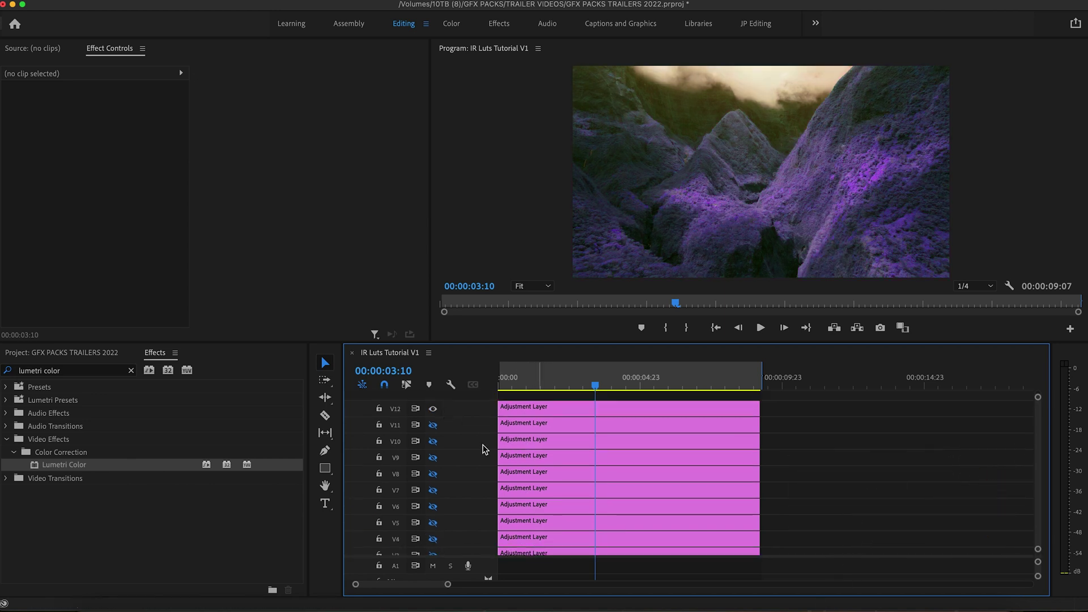
{"action": "scroll", "coordinate": [483, 449], "scroll_direction": "down", "scroll_amount": 2}
{"action": "scroll", "coordinate": [465, 418], "scroll_direction": "up", "scroll_amount": 2}
{"action": "mouse_move", "coordinate": [541, 380]}
{"action": "left_mouse_down"}
{"action": "mouse_move", "coordinate": [516, 379]}
{"action": "mouse_move", "coordinate": [631, 382]}
{"action": "mouse_move", "coordinate": [551, 391]}
{"action": "left_mouse_up"}
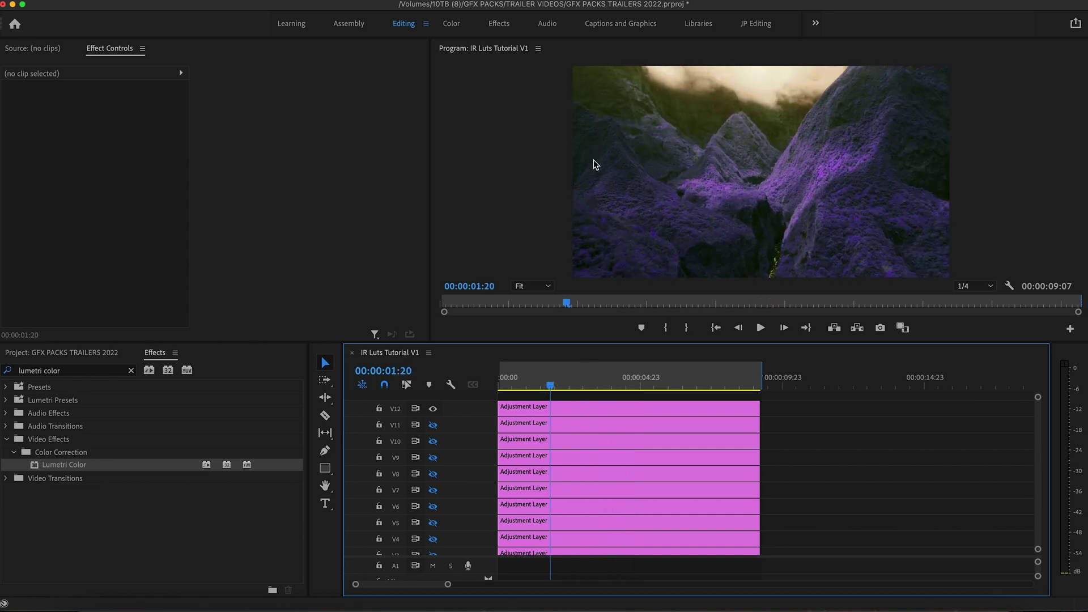
{"action": "mouse_move", "coordinate": [554, 384]}
{"action": "left_mouse_down"}
{"action": "mouse_move", "coordinate": [600, 385]}
{"action": "mouse_move", "coordinate": [566, 385]}
{"action": "left_mouse_up"}
- Switch from pink to the blue-and-yellow infrared layer and preview it across the shots
{"action": "left_click", "coordinate": [433, 409]}
{"action": "left_click", "coordinate": [433, 425]}
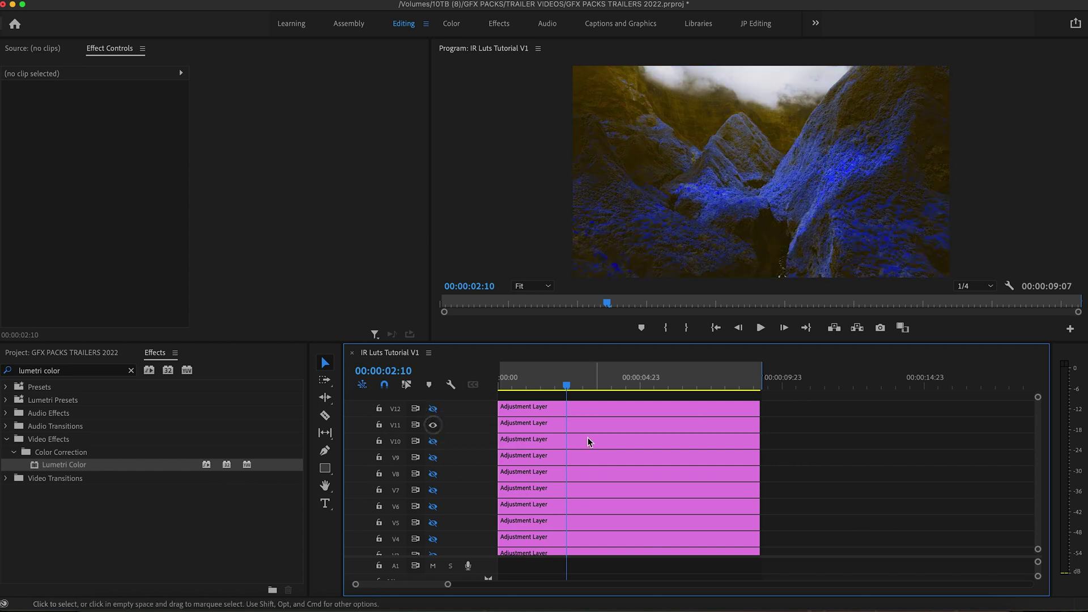
{"action": "left_click", "coordinate": [517, 379]}
{"action": "mouse_move", "coordinate": [530, 381]}
{"action": "left_mouse_down"}
{"action": "mouse_move", "coordinate": [634, 387]}
{"action": "mouse_move", "coordinate": [569, 387]}
{"action": "left_mouse_up"}
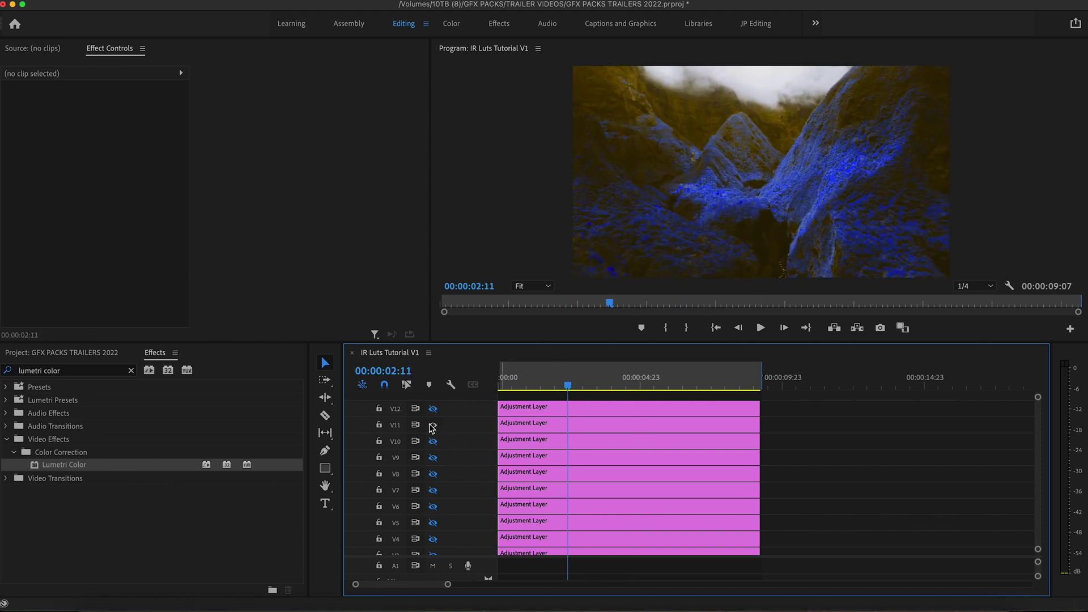
- Replace the blue-and-yellow layer with the red-and-teal infrared layer and preview the clips
{"action": "left_click", "coordinate": [431, 425]}
{"action": "left_click", "coordinate": [520, 387]}
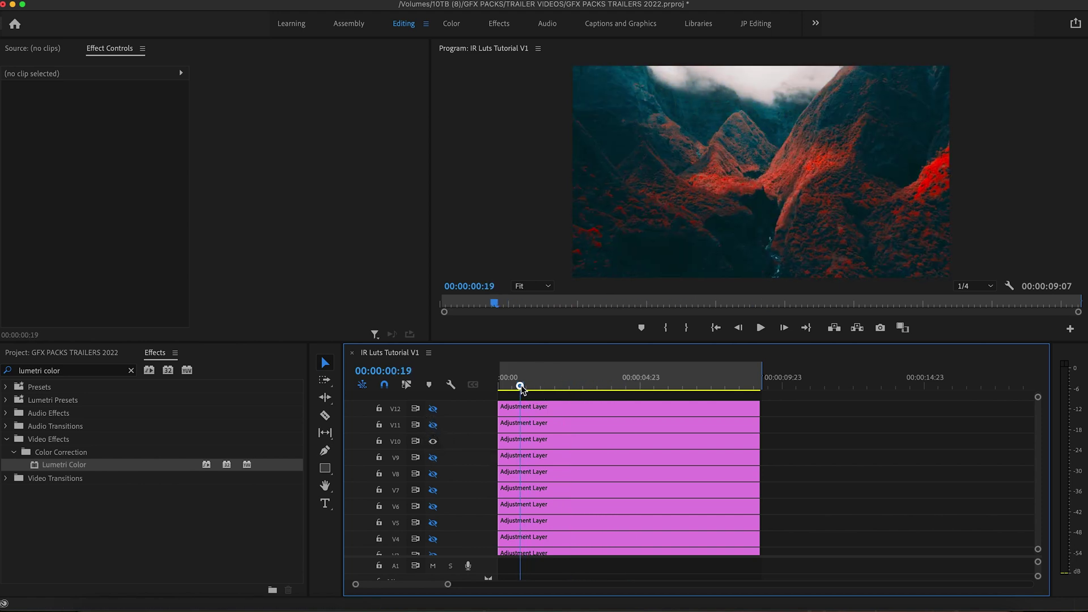
{"action": "mouse_move", "coordinate": [520, 387]}
{"action": "left_mouse_down"}
{"action": "mouse_move", "coordinate": [507, 380]}
{"action": "mouse_move", "coordinate": [549, 381]}
{"action": "mouse_move", "coordinate": [568, 397]}
{"action": "mouse_move", "coordinate": [575, 384]}
{"action": "mouse_move", "coordinate": [636, 403]}
{"action": "mouse_move", "coordinate": [702, 405]}
{"action": "mouse_move", "coordinate": [529, 402]}
{"action": "left_mouse_up"}
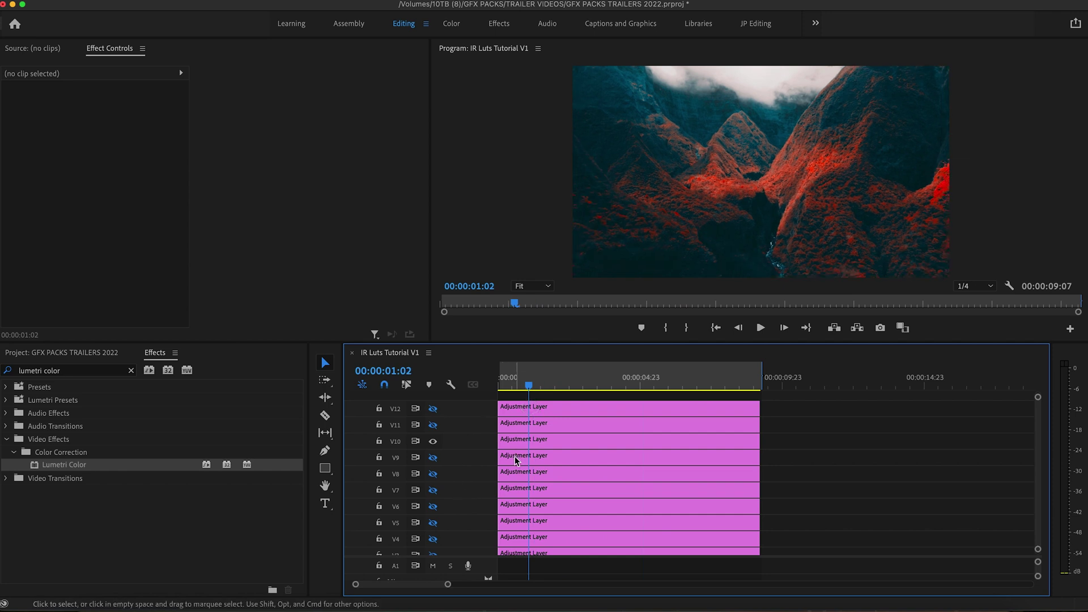
{"action": "scroll", "coordinate": [515, 457], "scroll_direction": "down", "scroll_amount": 2}
{"action": "scroll", "coordinate": [524, 447], "scroll_direction": "up", "scroll_amount": 2}
{"action": "scroll", "coordinate": [524, 449], "scroll_direction": "down", "scroll_amount": 2}
{"action": "scroll", "coordinate": [523, 448], "scroll_direction": "right", "scroll_amount": 1}
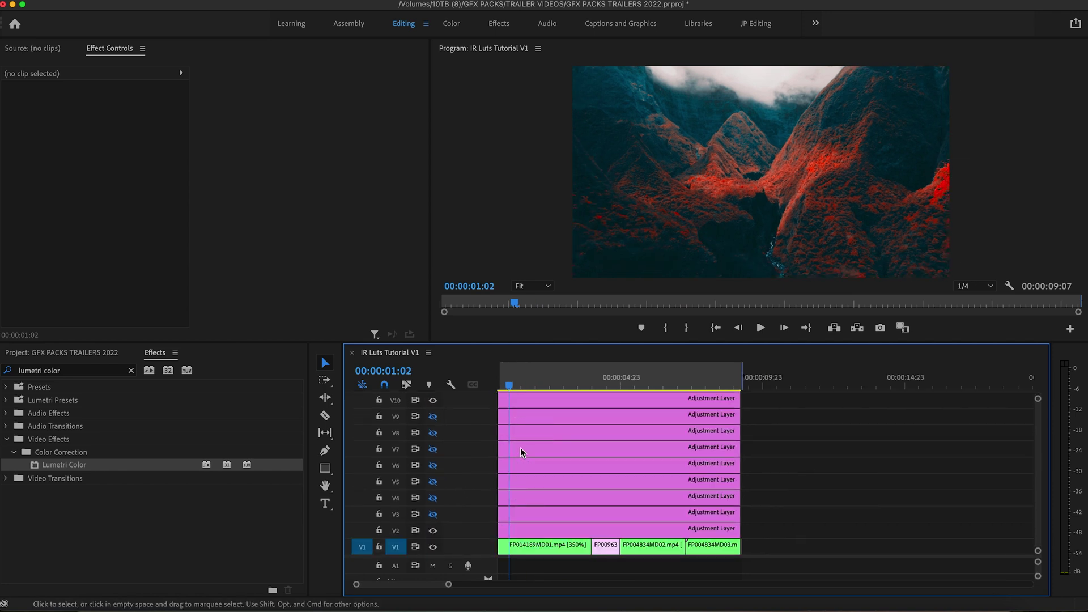
{"action": "scroll", "coordinate": [520, 448], "scroll_direction": "left", "scroll_amount": 1}
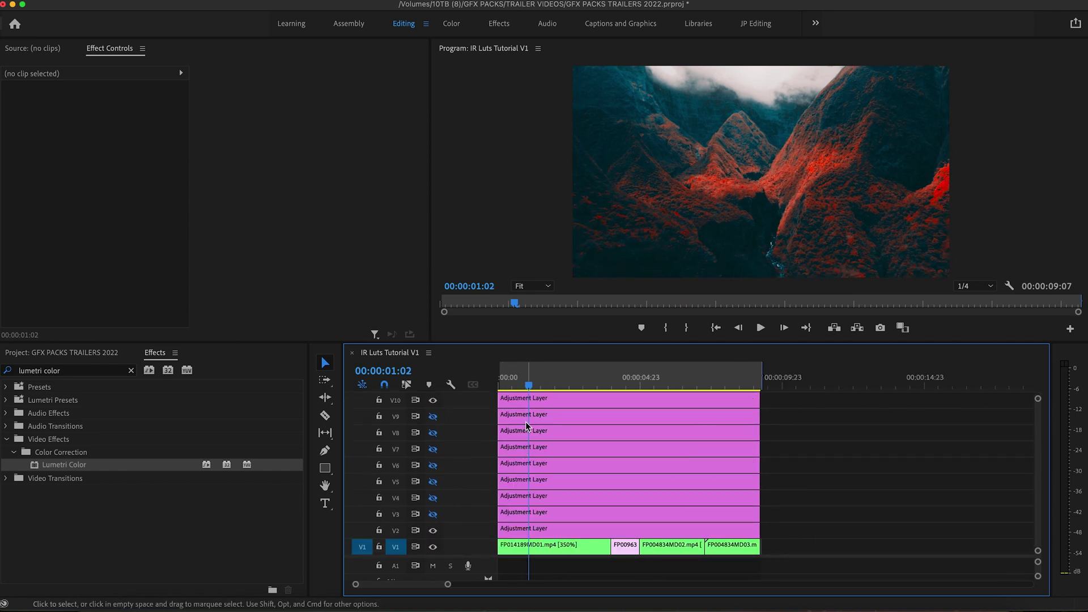
{"action": "scroll", "coordinate": [548, 466], "scroll_direction": "up", "scroll_amount": 2}
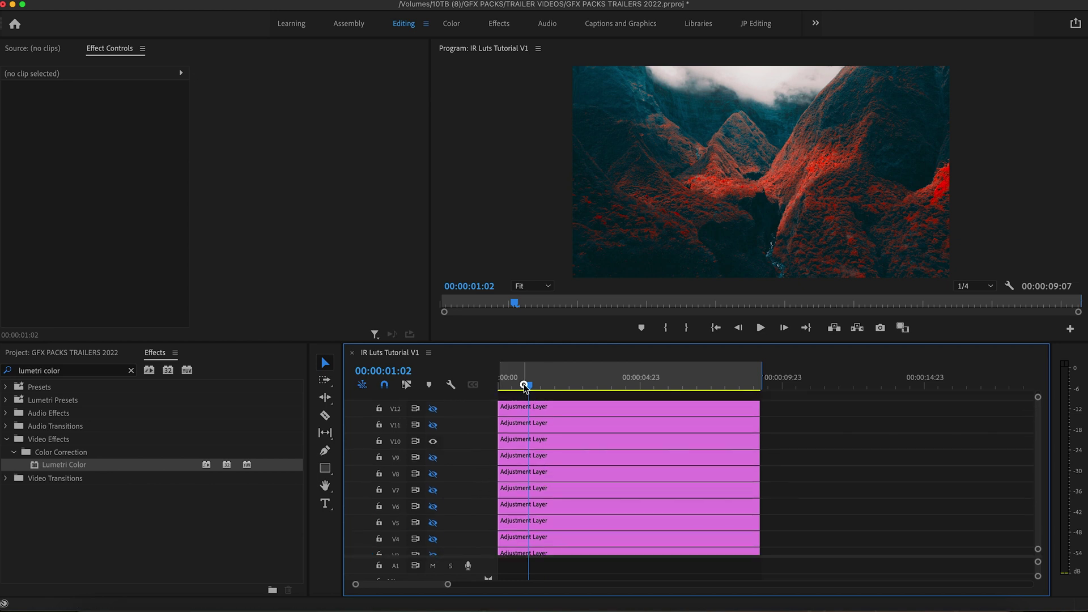
{"action": "mouse_move", "coordinate": [524, 387]}
{"action": "left_mouse_down"}
{"action": "mouse_move", "coordinate": [494, 383]}
{"action": "mouse_move", "coordinate": [554, 391]}
{"action": "left_mouse_up"}
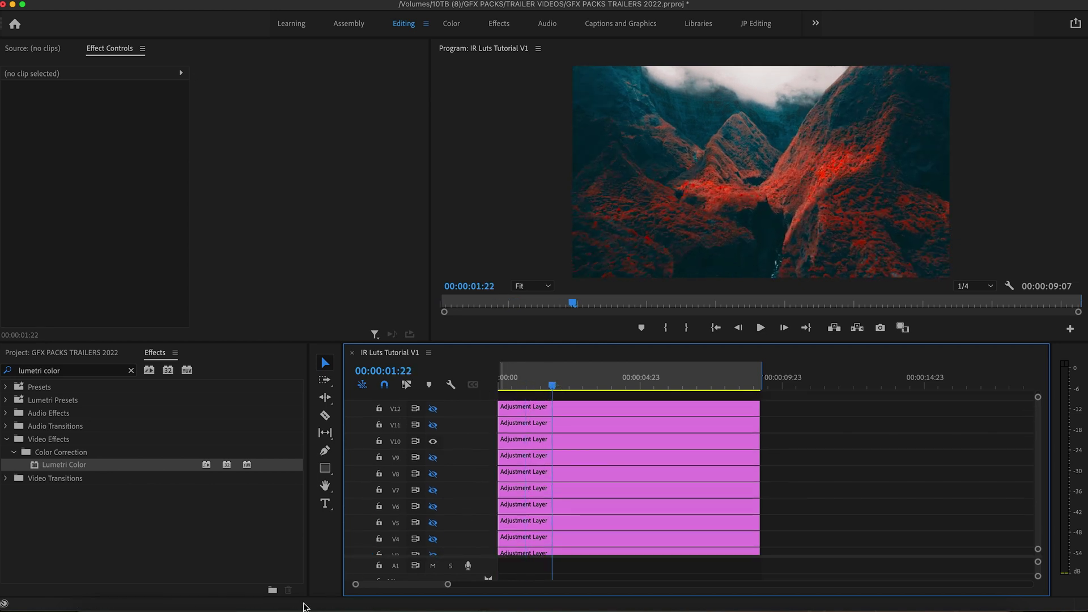